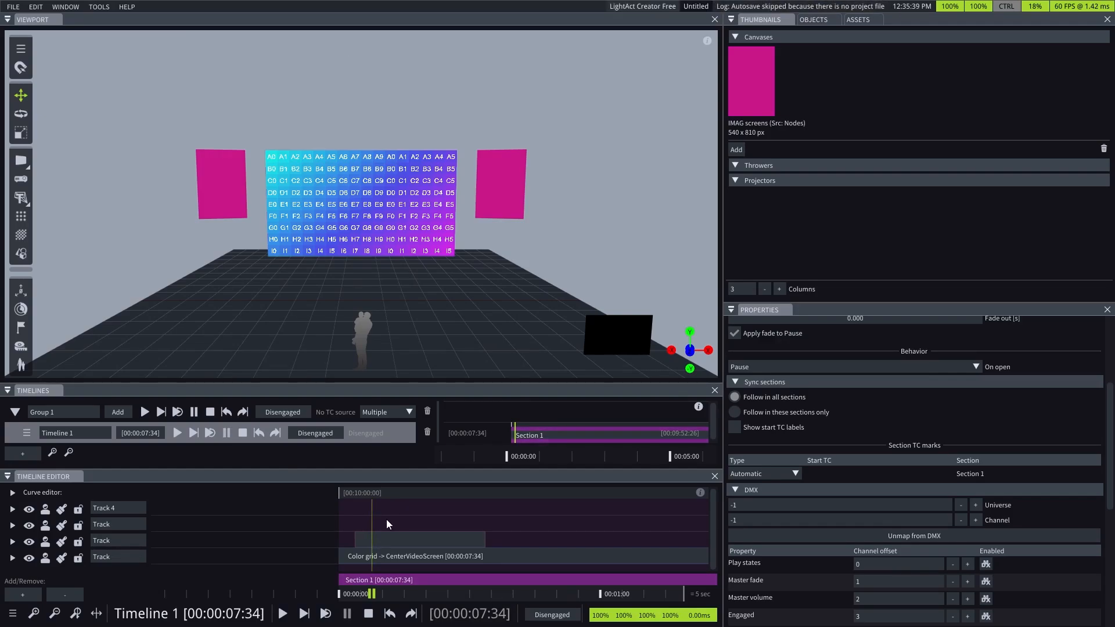
Add a Multi-layer content layer at the start of the empty track below Track 4 and select it.
right_click(345, 518)
mouse_move(382, 422)
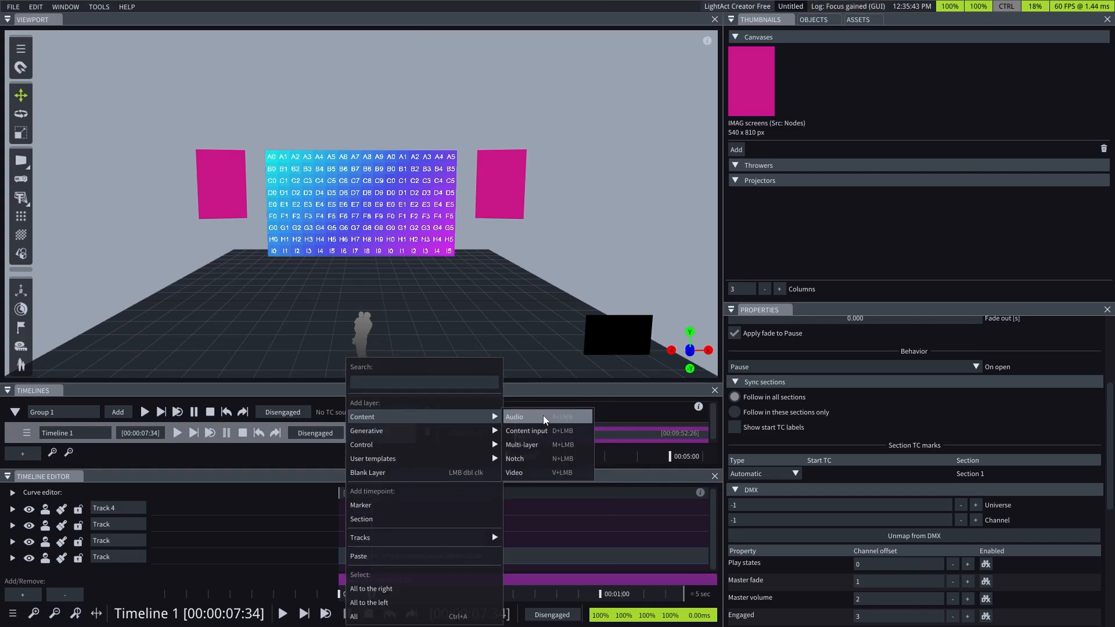
left_click(522, 445)
left_click(409, 524)
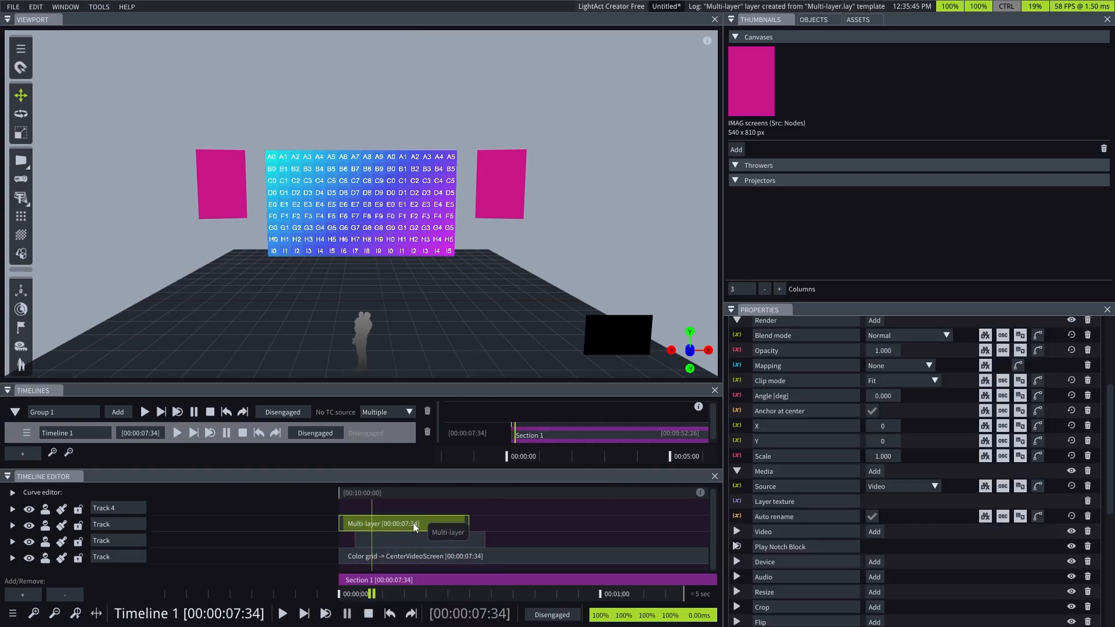
Check the Multi-layer's Source options, then open its node layout and widen the variables area.
left_click(932, 486)
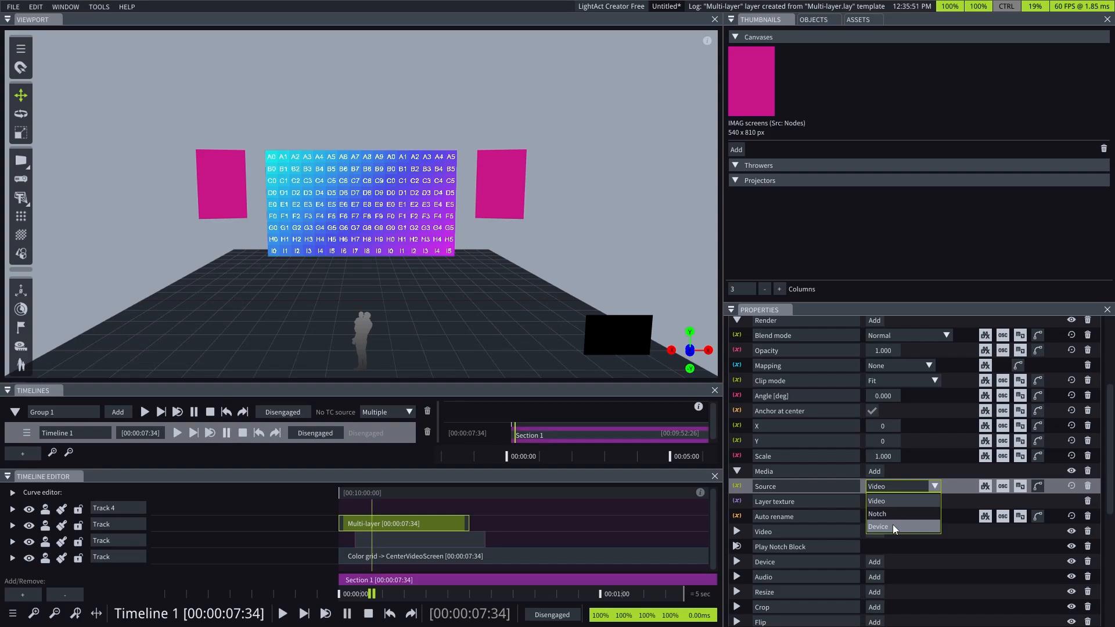
left_click(501, 525)
double_click(381, 522)
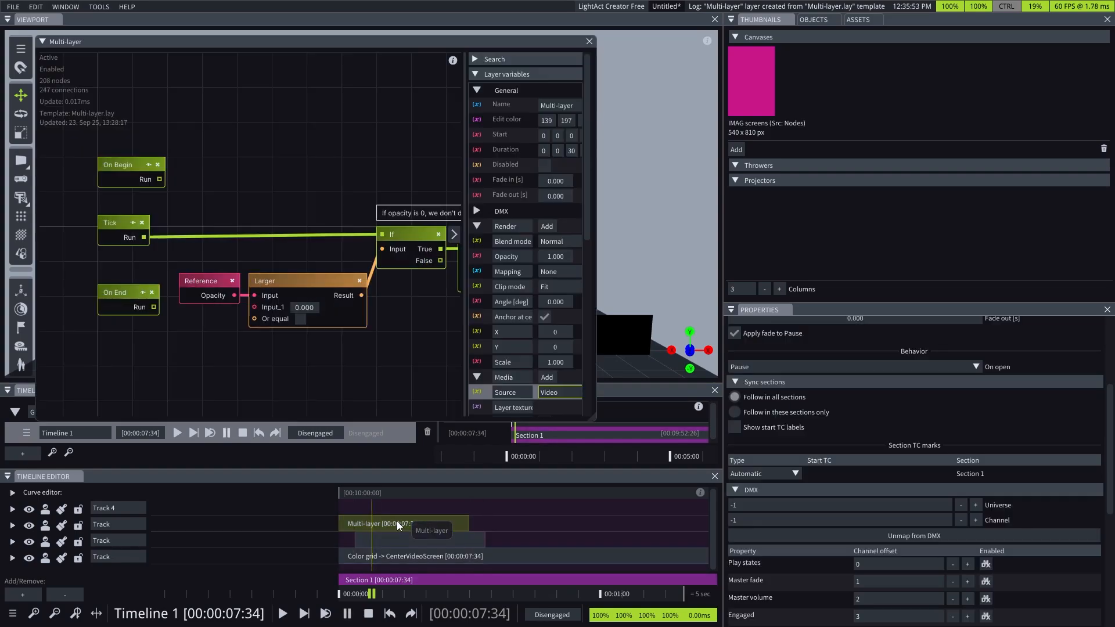
left_click_drag(465, 250, 400, 249)
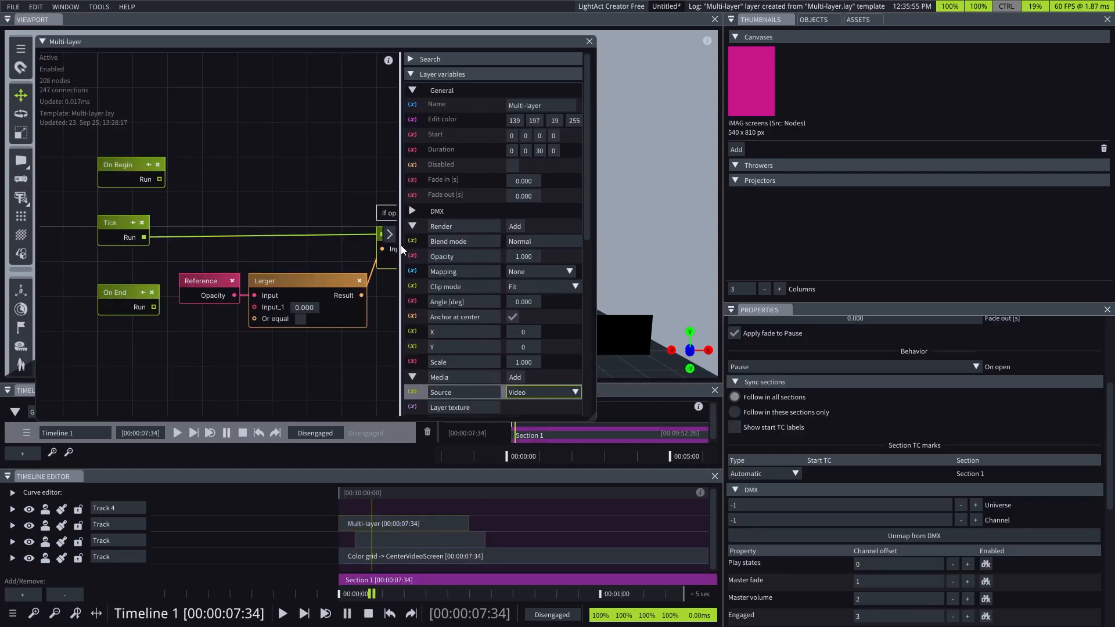
Add a dropdown option named Mapping to the layer's Source variable.
scroll(524, 297, "down", 5)
right_click(413, 254)
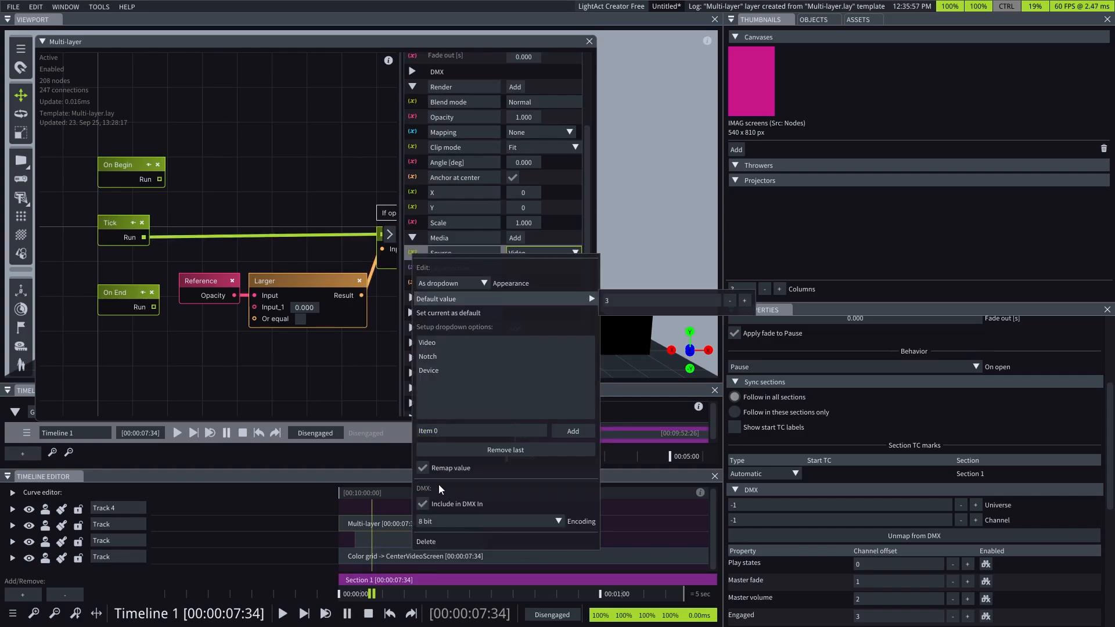
left_click(458, 433)
type("Ma")
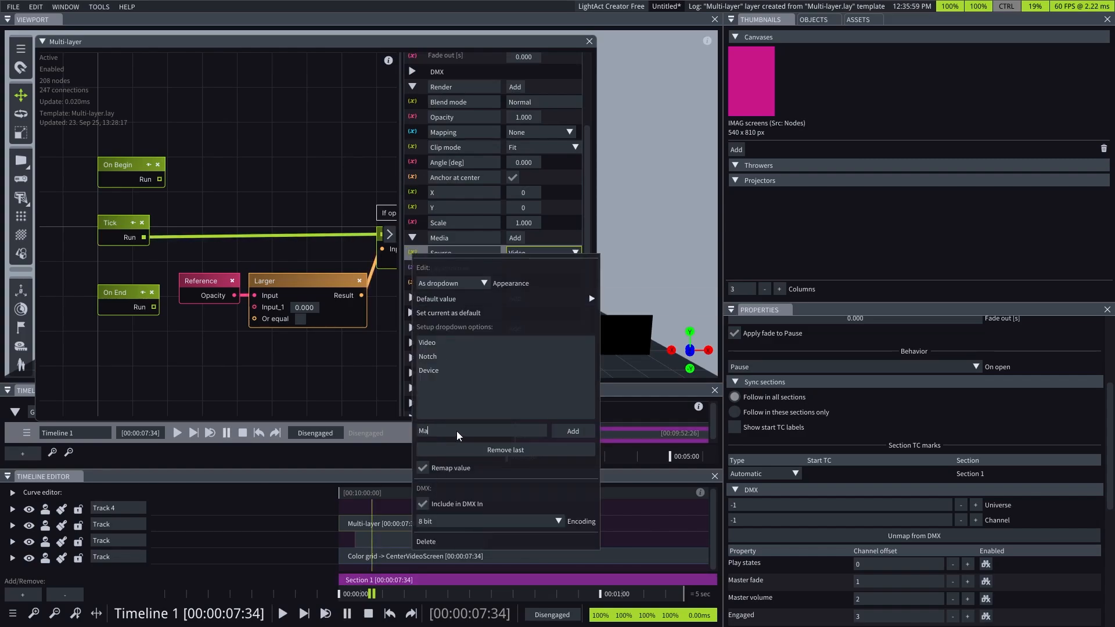
type("pping")
left_click(573, 431)
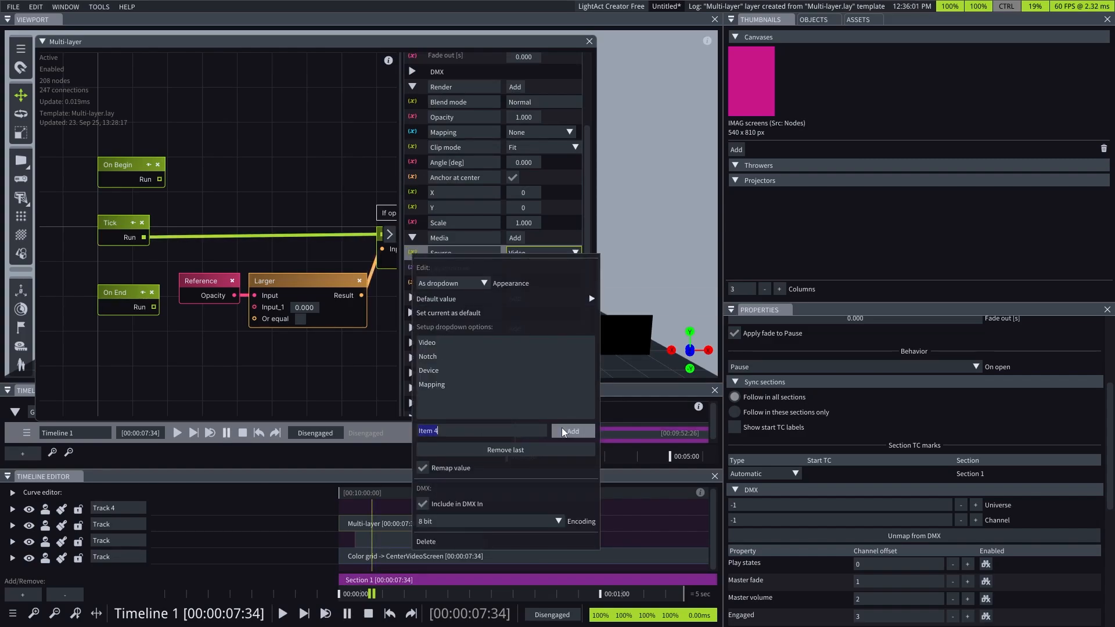
left_click(238, 360)
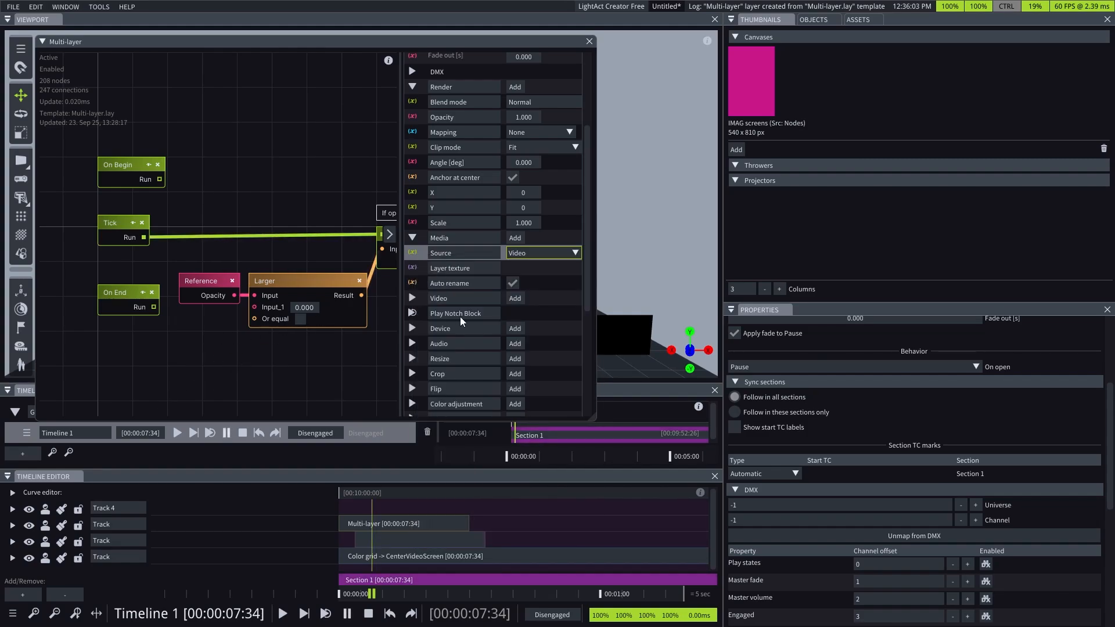
Move the Source reference node in the Get texture group farther from the Switch Case node.
scroll(237, 344, "down", 8)
scroll(272, 235, "up", 5)
scroll(148, 267, "up", 3)
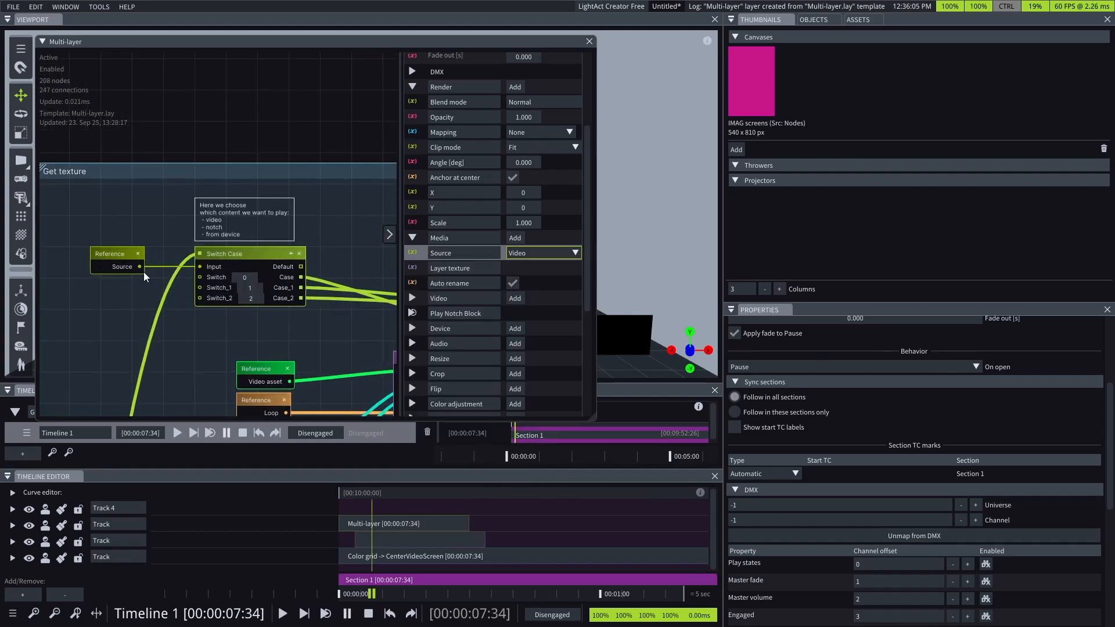
left_click(236, 260)
scroll(517, 343, "up", 3)
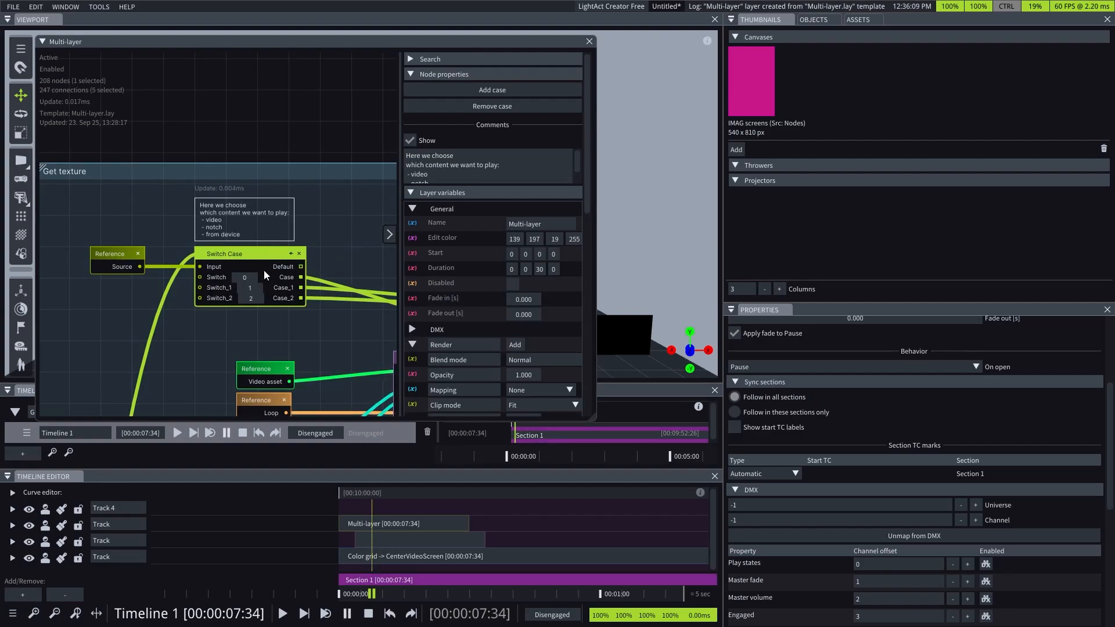
left_click_drag(132, 266, 100, 266)
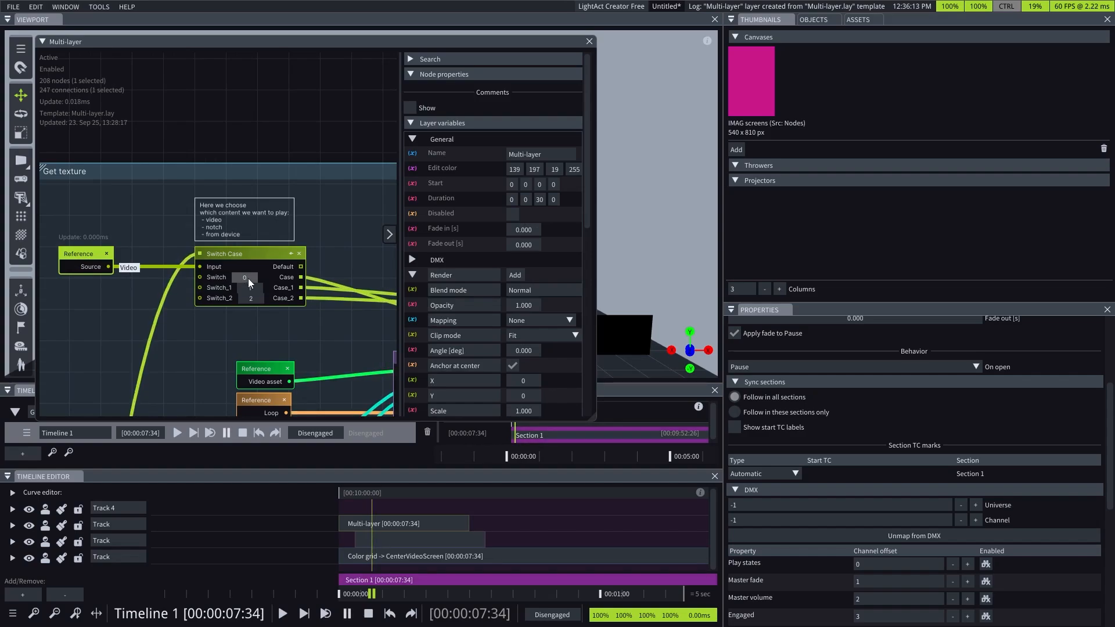
Review the Source variable's dropdown options and their order against the Switch Case values.
scroll(430, 343, "down", 3)
right_click(418, 348)
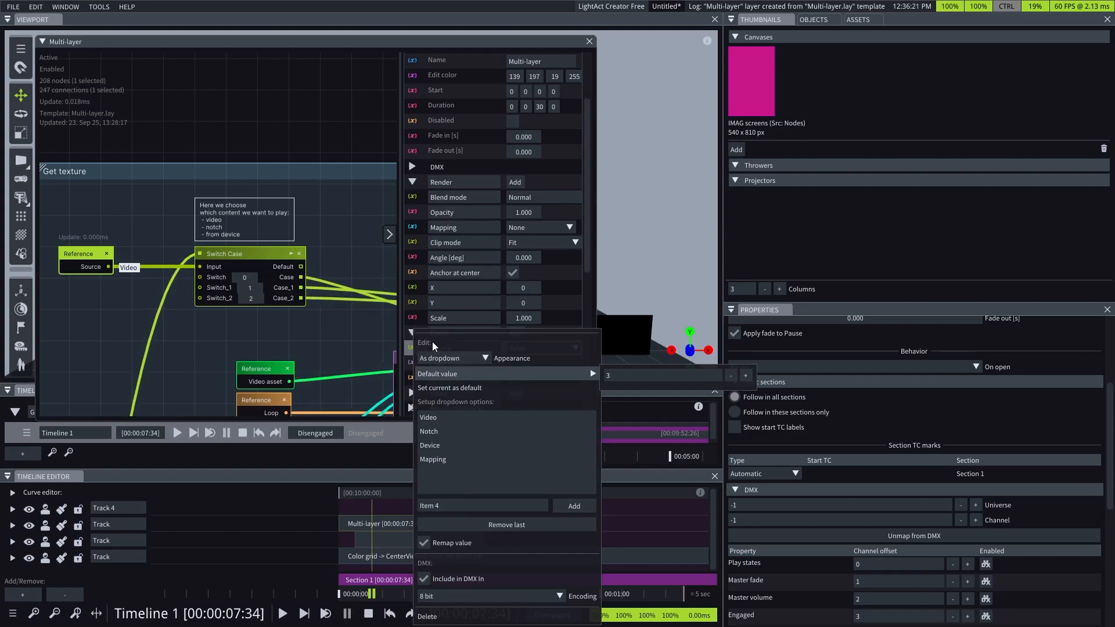
right_click(409, 348)
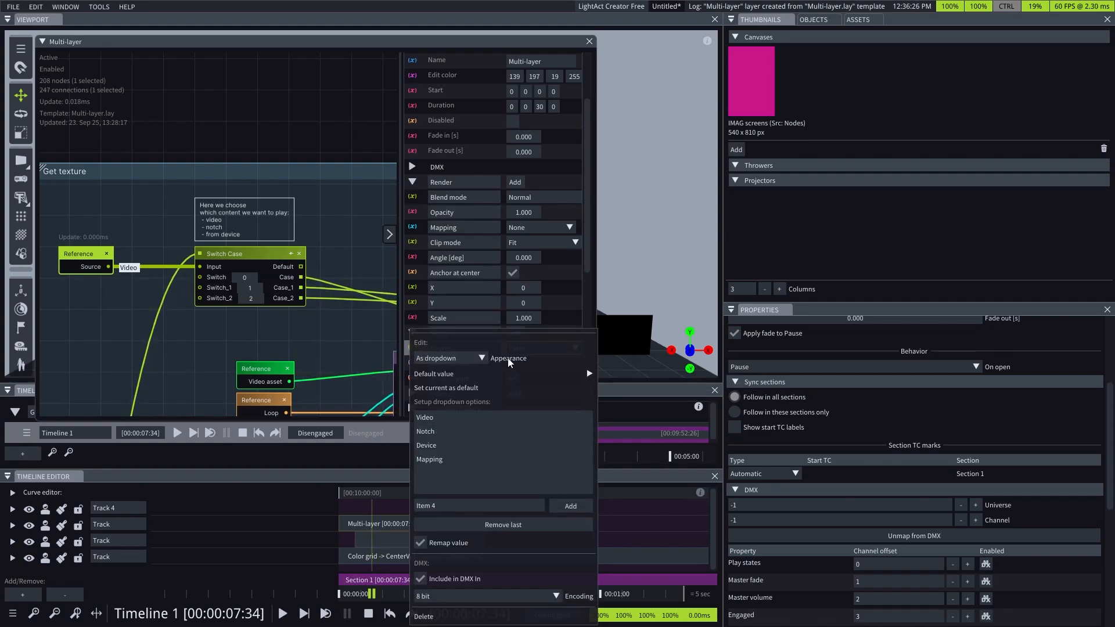
mouse_move(504, 373)
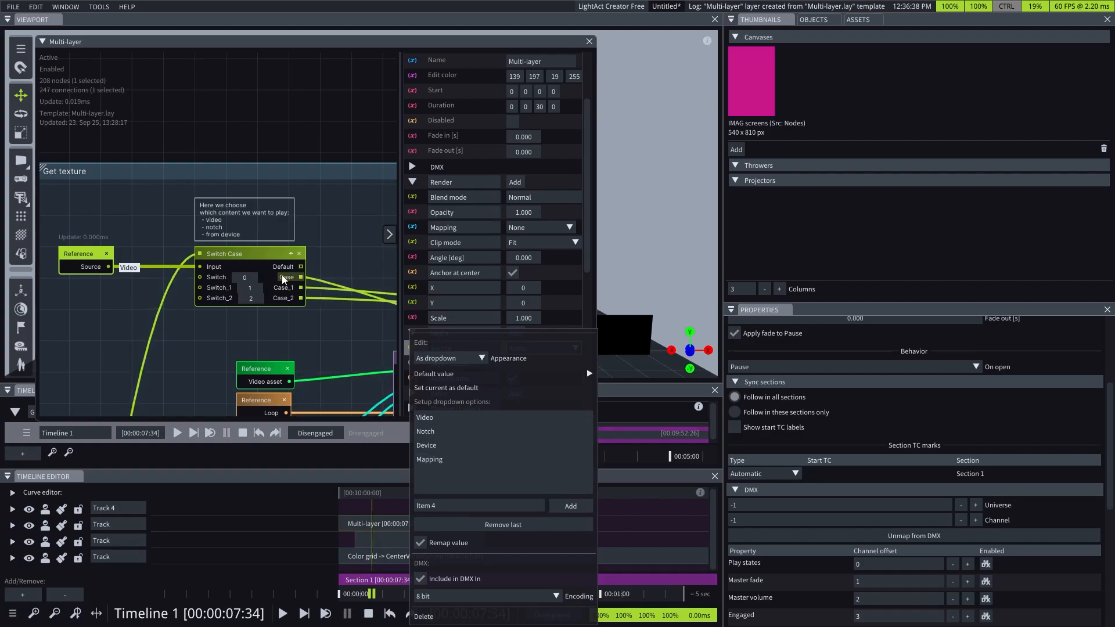
Add a fourth case to the Switch Case node in the Get texture group.
left_click(249, 263)
scroll(478, 229, "up", 5)
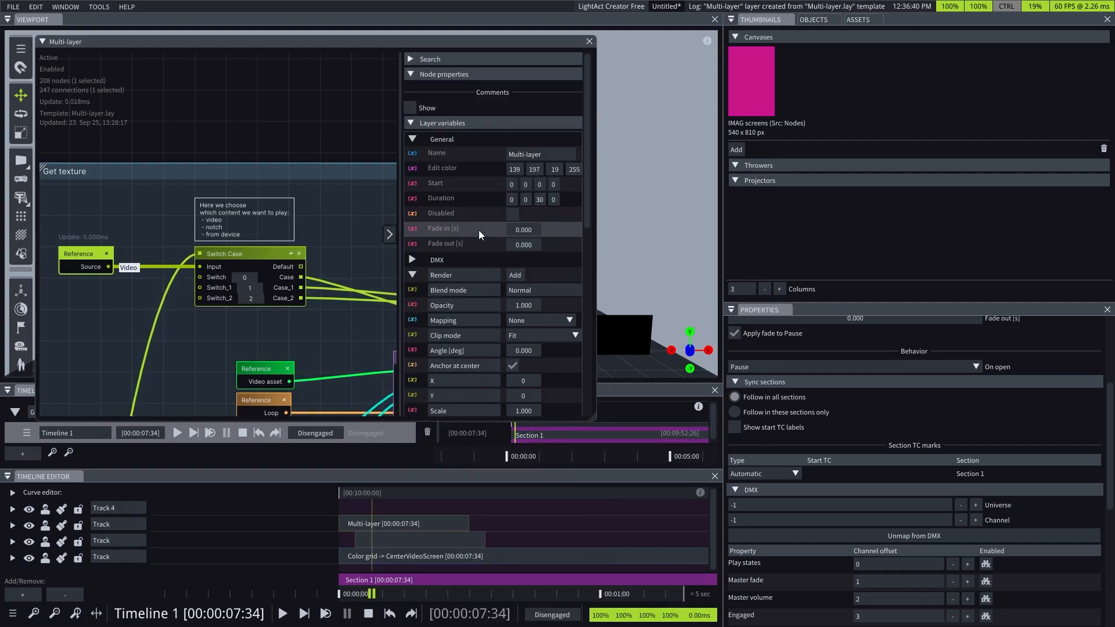
left_click(240, 262)
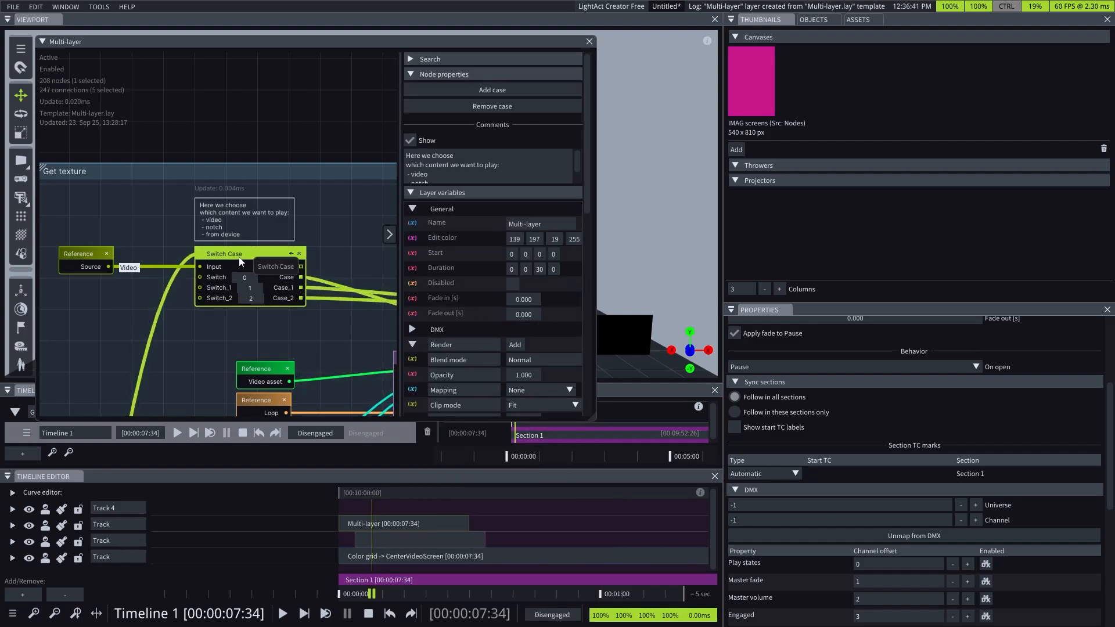
left_click(491, 97)
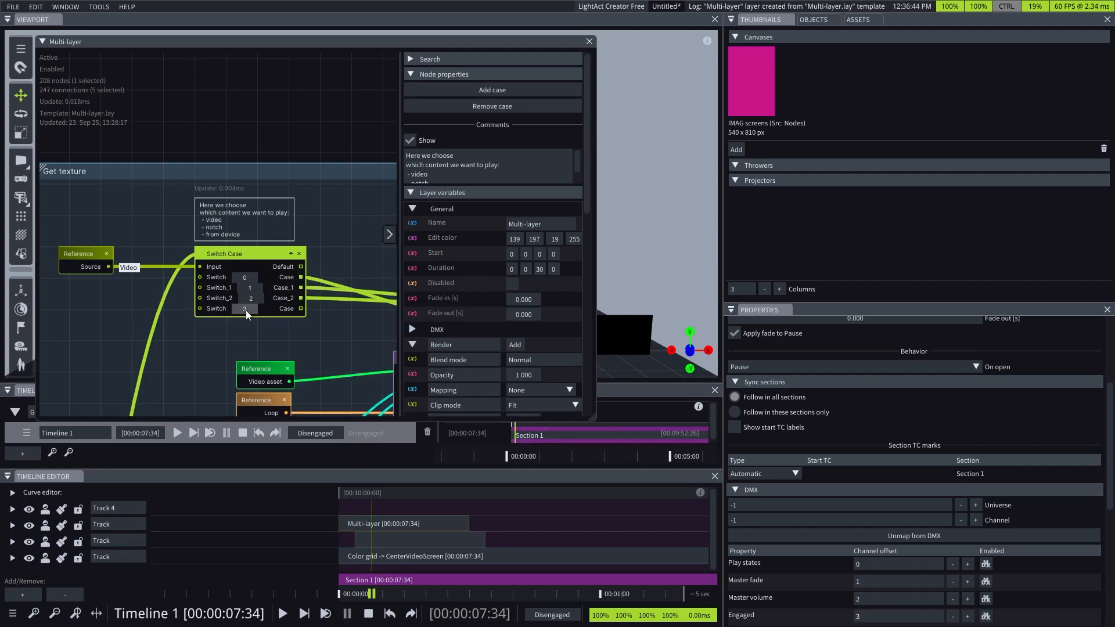
Set the layer's Source variable to Mapping.
scroll(151, 233, "down", 4)
scroll(232, 282, "up", 6)
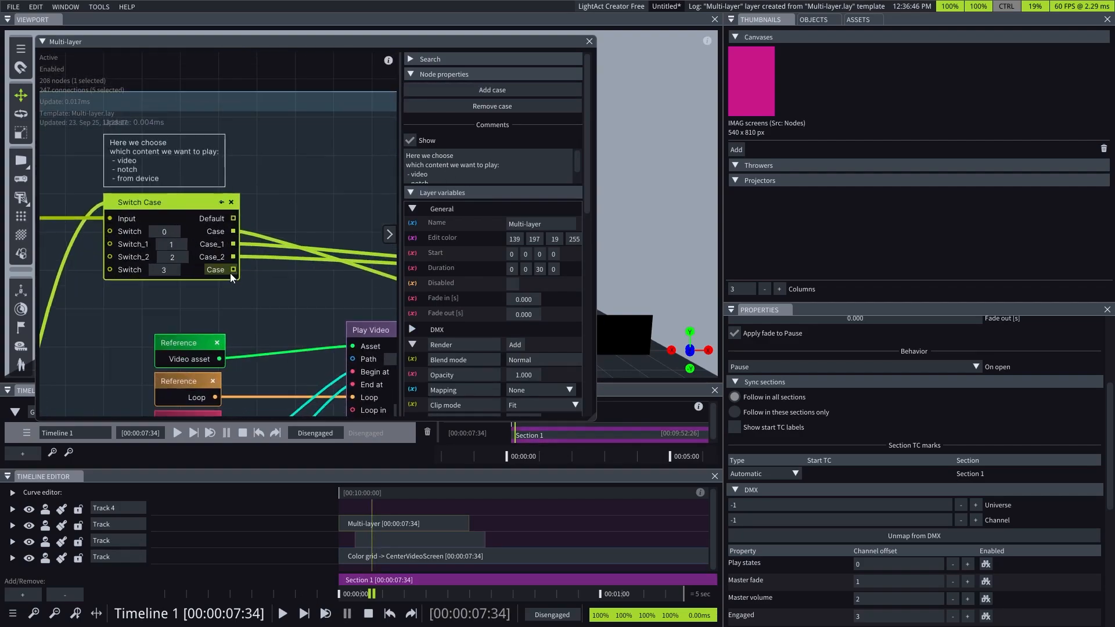
scroll(290, 273, "down", 2)
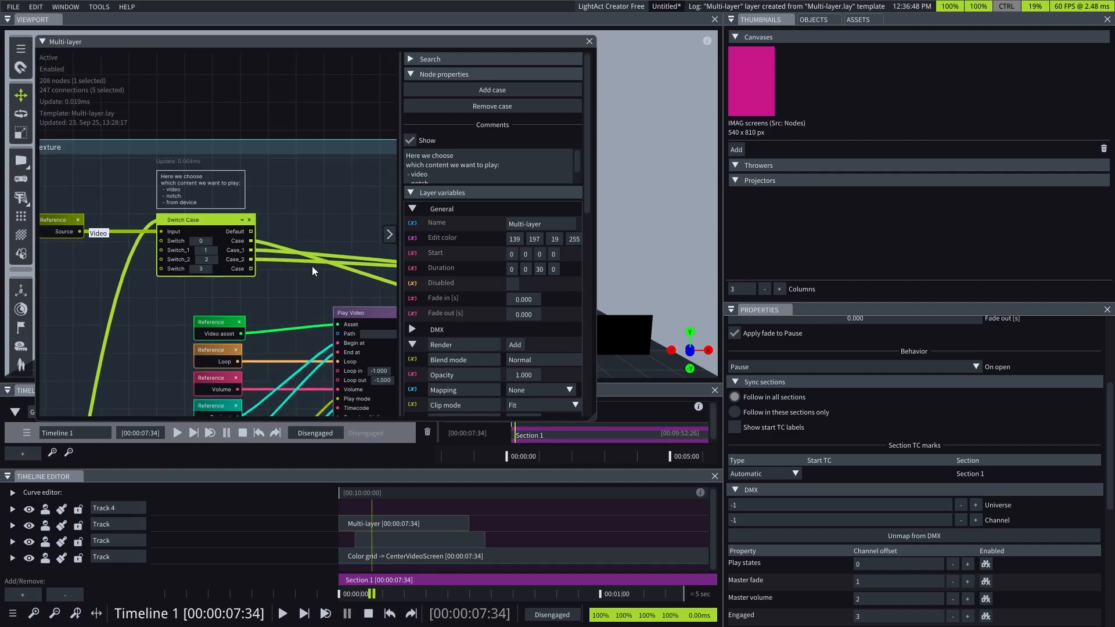
left_click(71, 232)
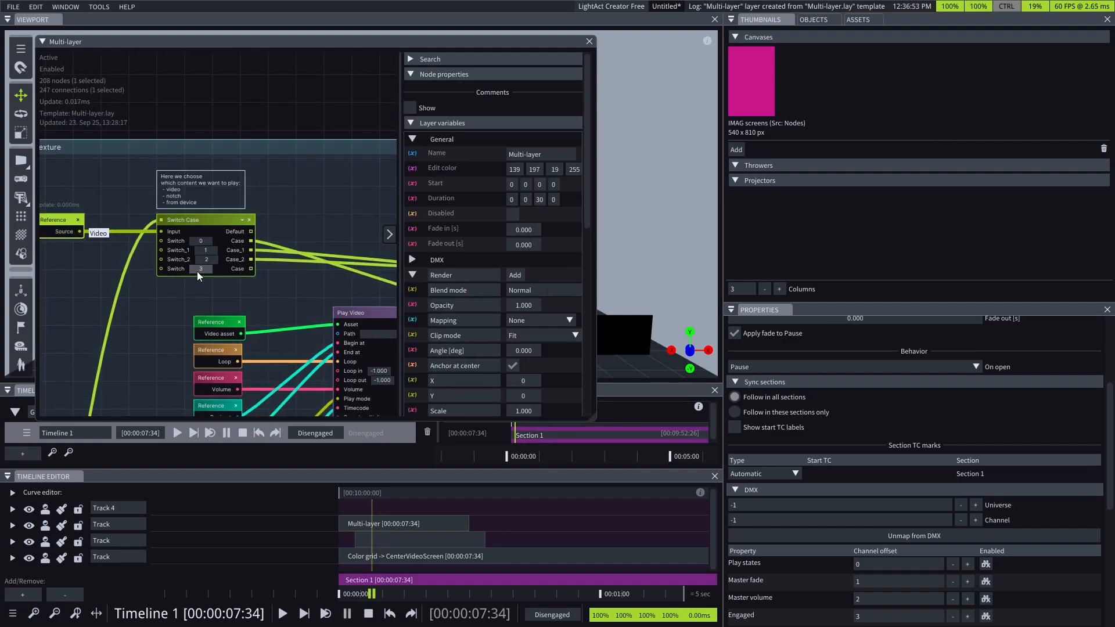
scroll(523, 335, "down", 5)
scroll(529, 203, "up", 2)
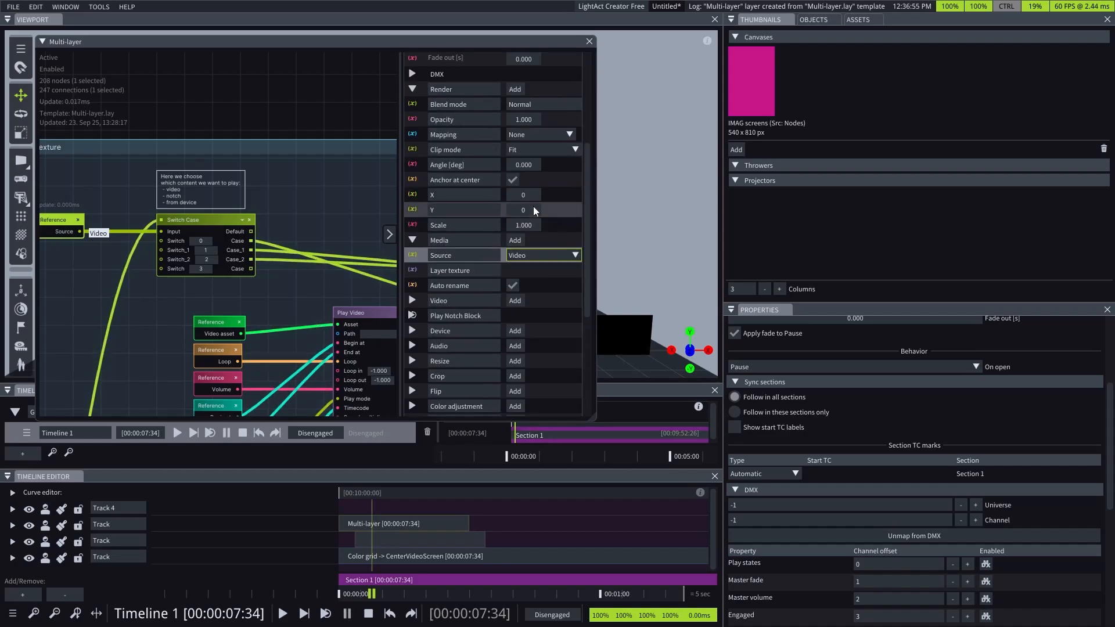
left_click(541, 255)
left_click(535, 304)
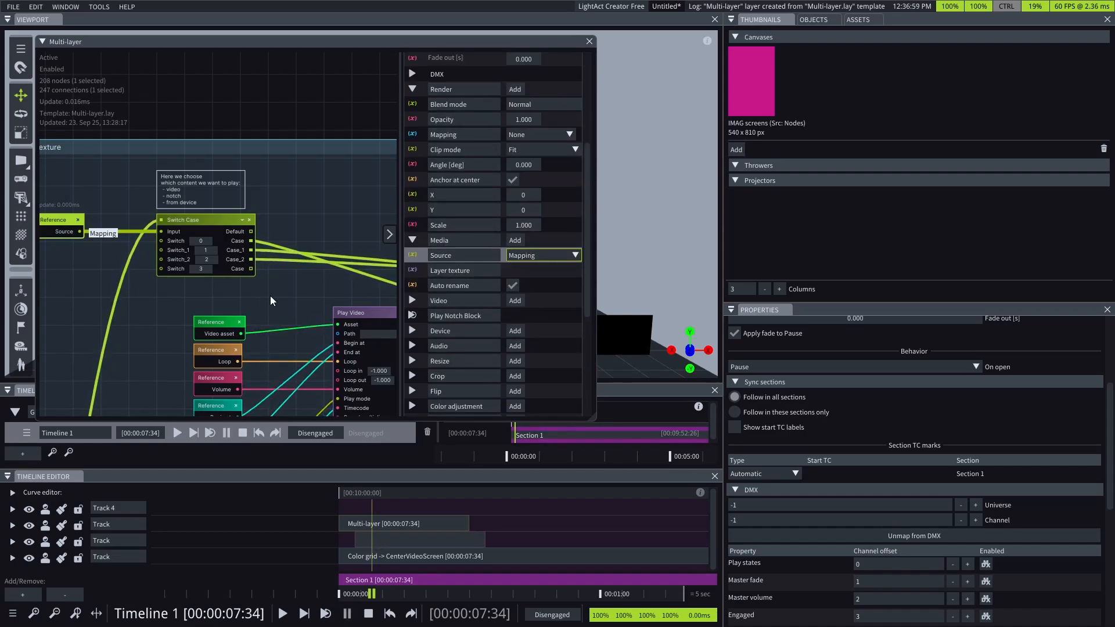
Add a new layer variable group named Mapping.
scroll(349, 261, "down", 3)
scroll(514, 295, "down", 5)
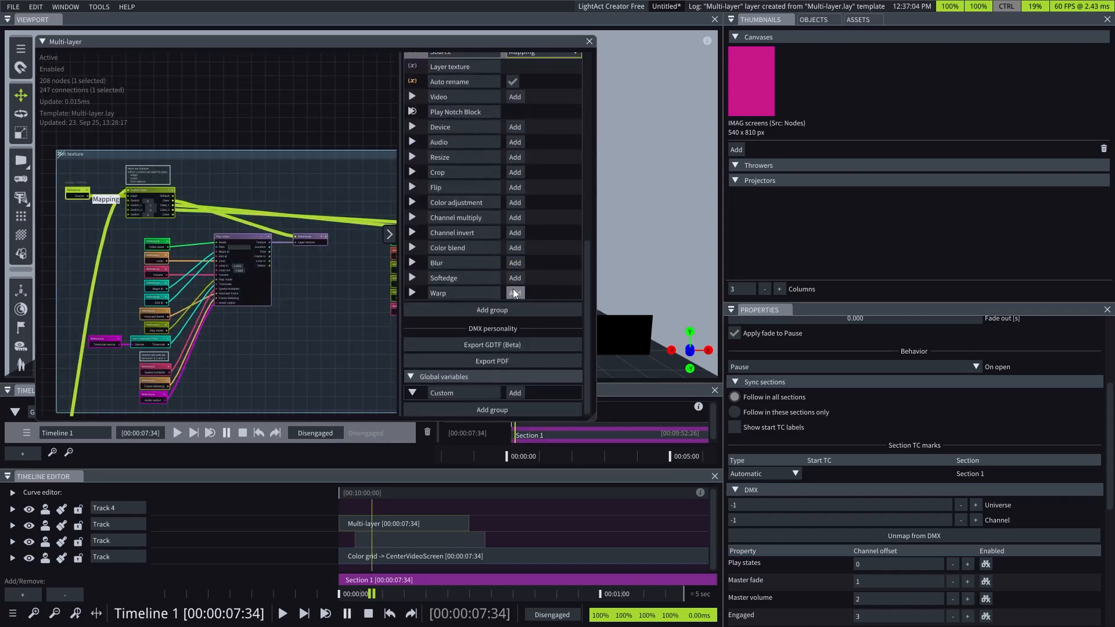
scroll(465, 296, "up", 4)
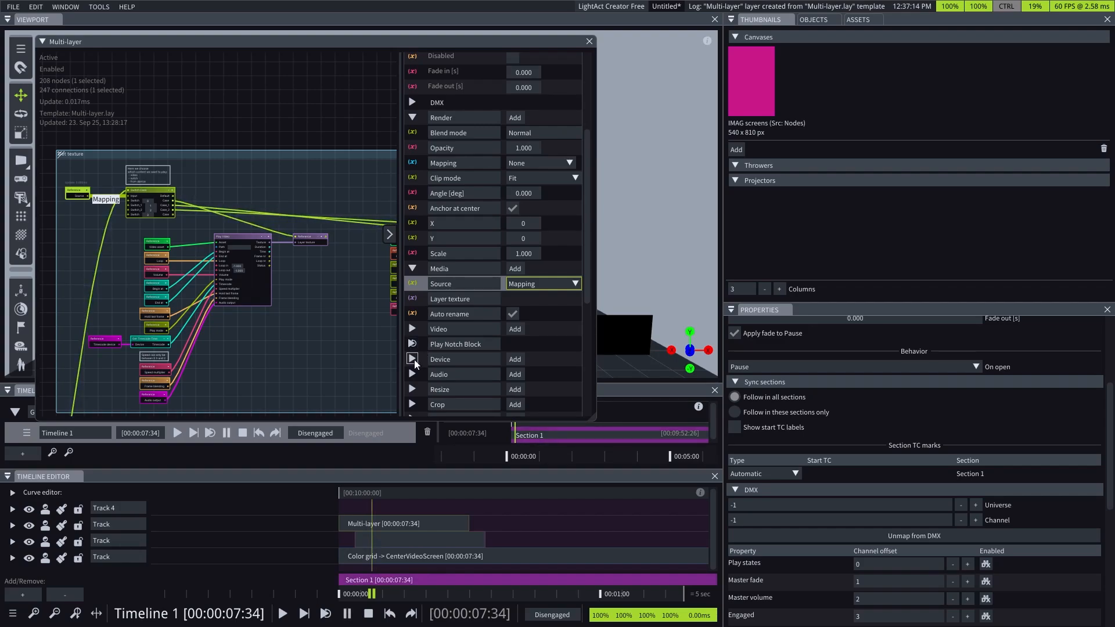
scroll(419, 349, "down", 4)
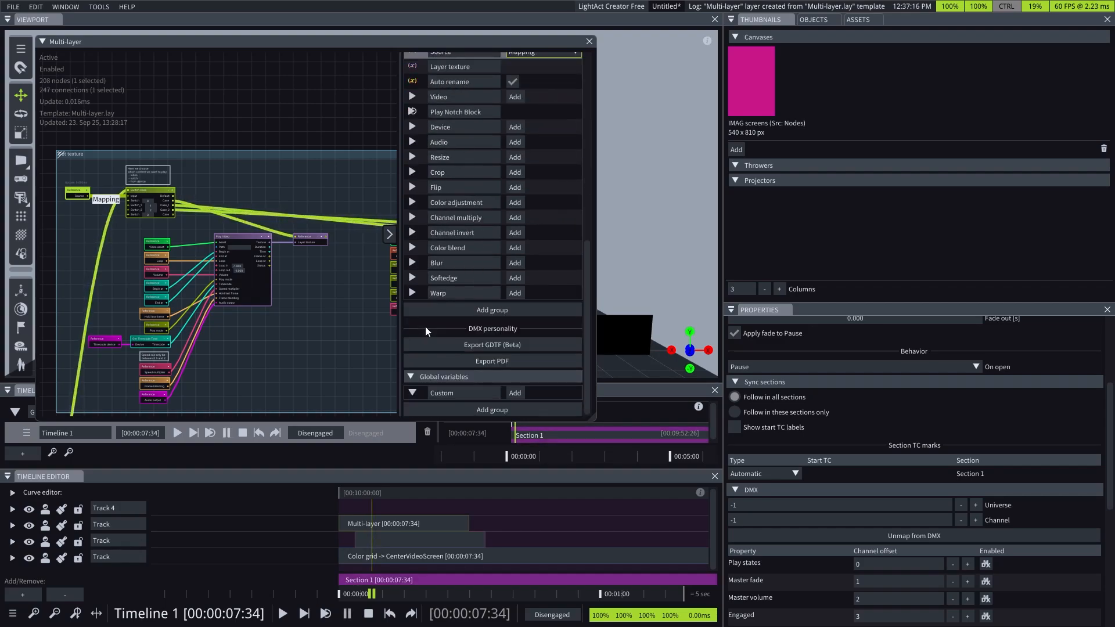
left_click(489, 311)
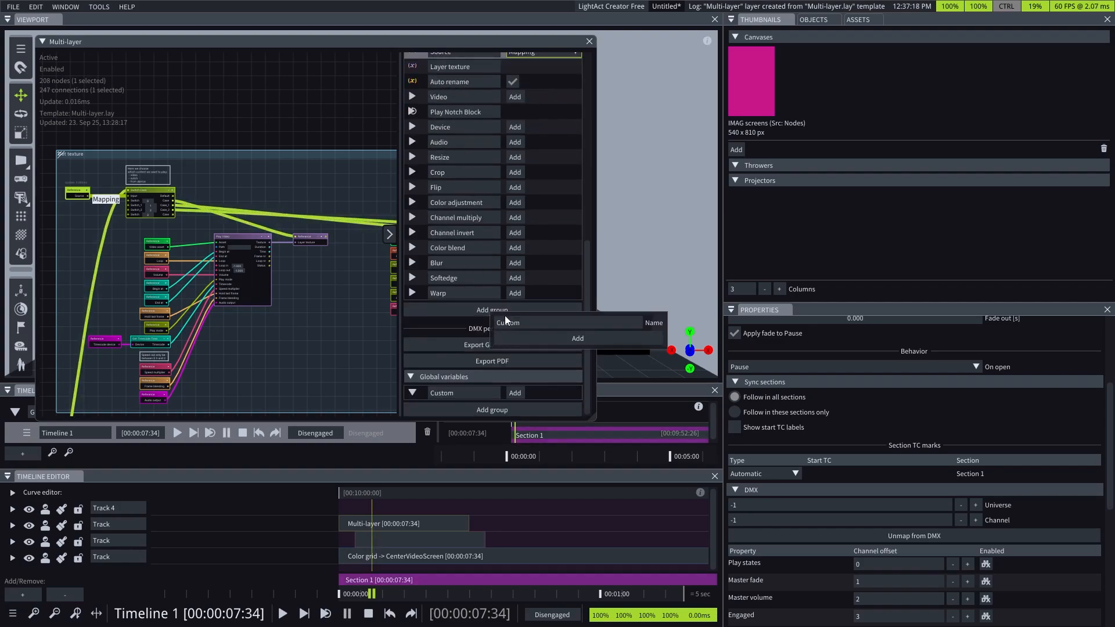
left_click(514, 322)
type("Mapping")
left_click(529, 339)
Move the Mapping variable group directly below the Device group.
scroll(445, 395, "up", 1)
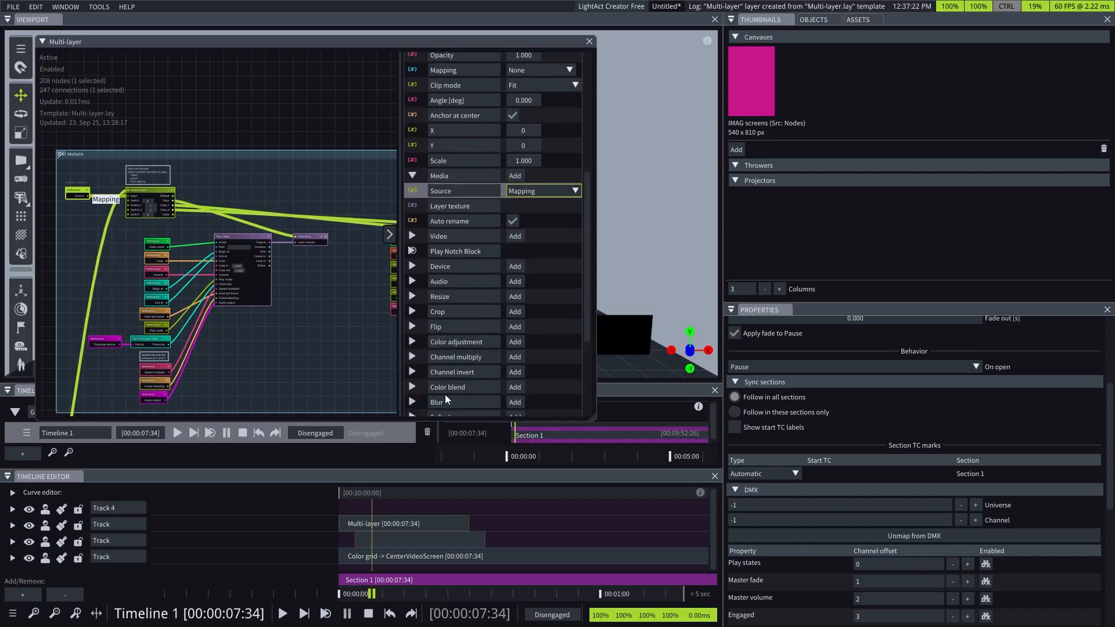
left_click_drag(419, 341, 433, 191)
scroll(426, 218, "up", 2)
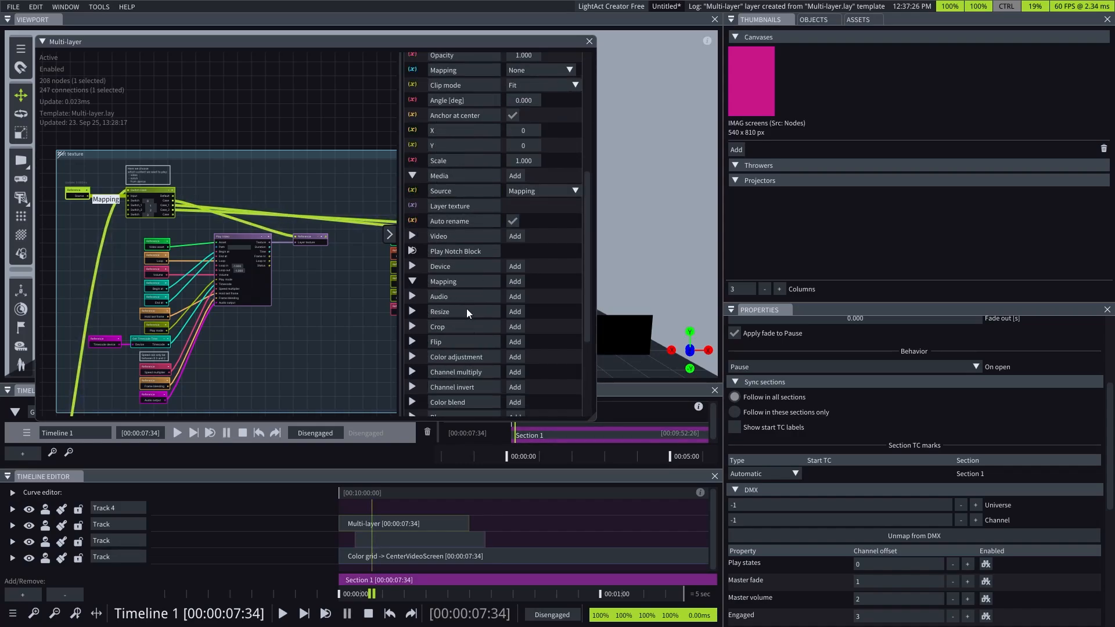
Add a Mapping-type variable named SourceMapping to the Mapping group.
left_click(515, 281)
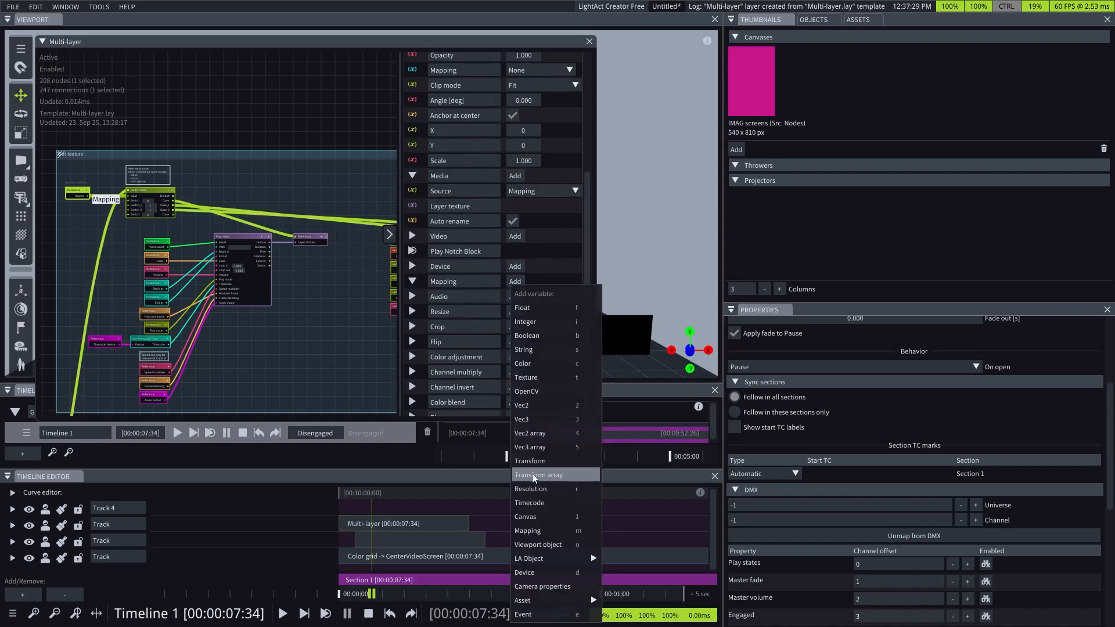
left_click(530, 531)
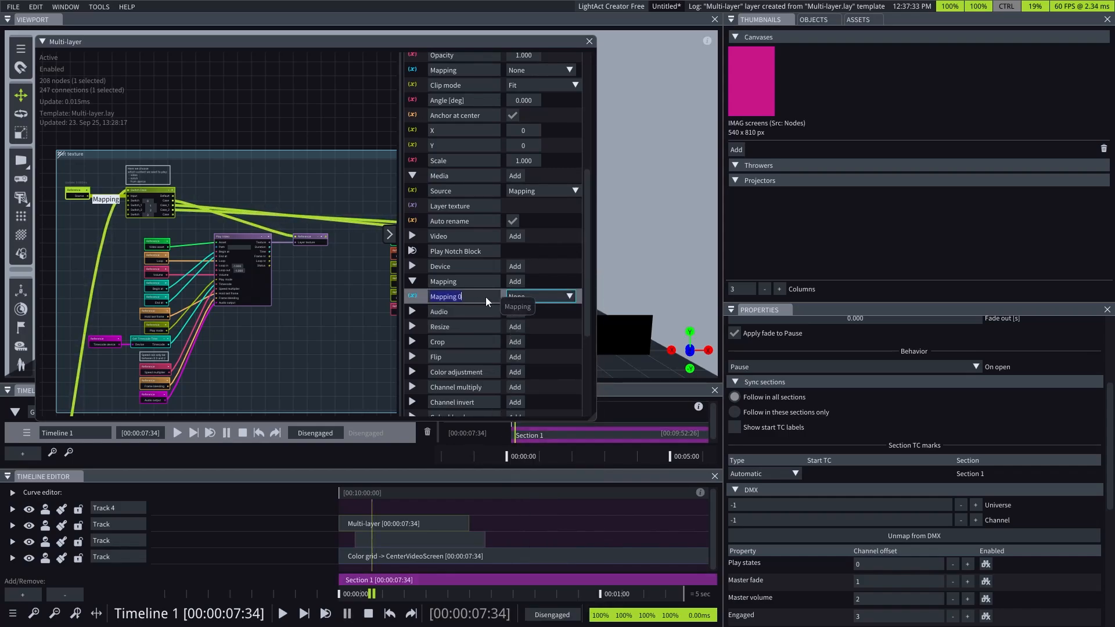
type("SourceMapping")
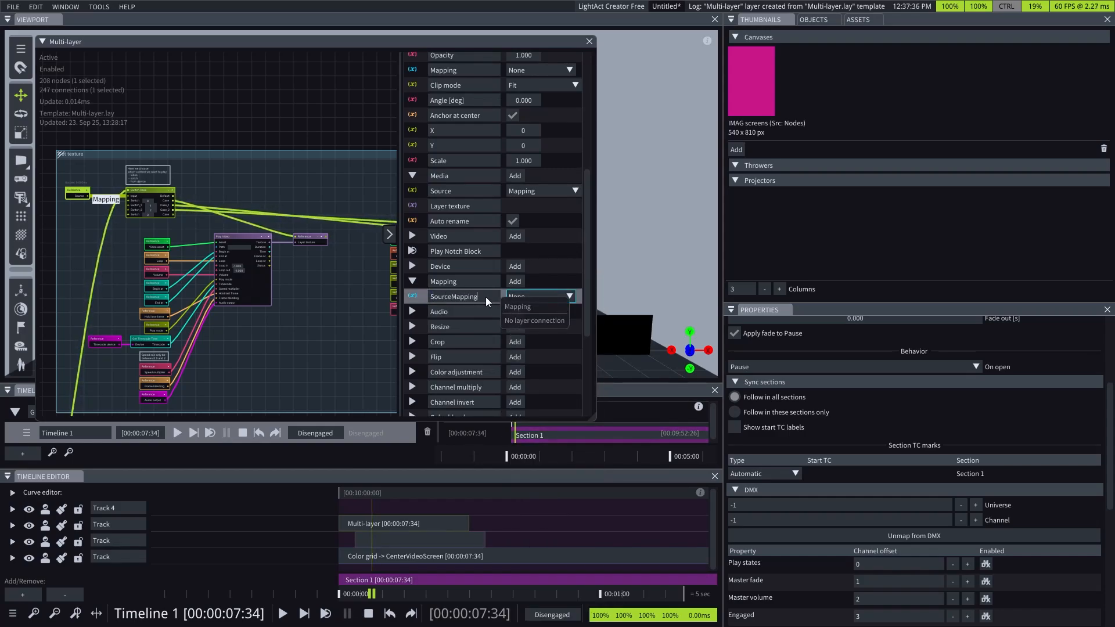
key("Return")
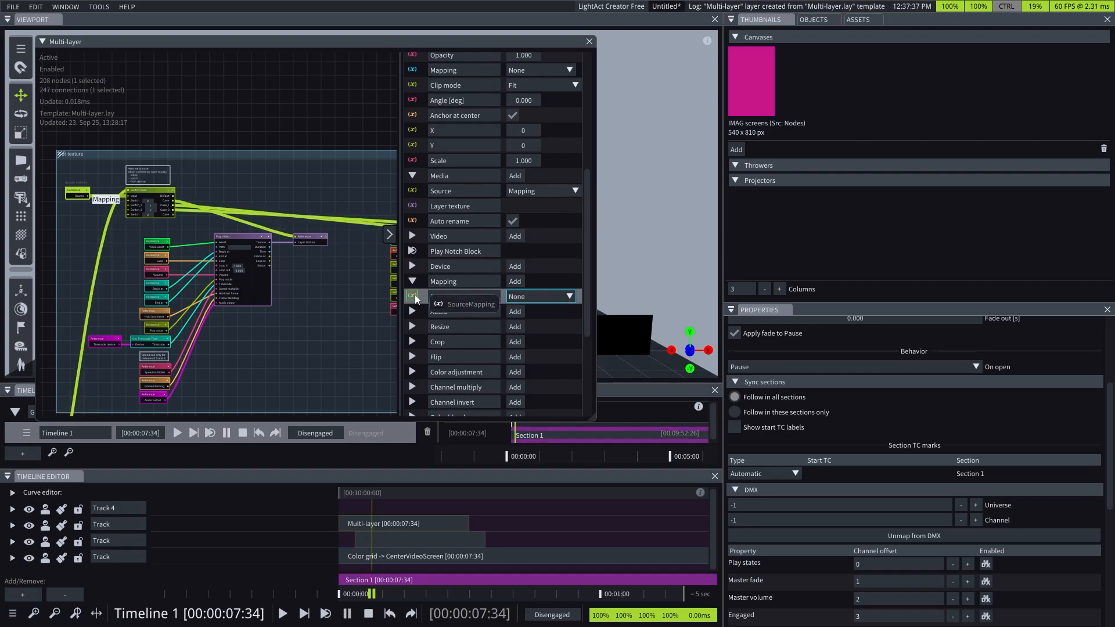
Add a SourceMapping reference to the texture section of the node graph and feed it into a Get Texture from Mapping node.
scroll(218, 213, "down", 5)
scroll(218, 213, "up", 5)
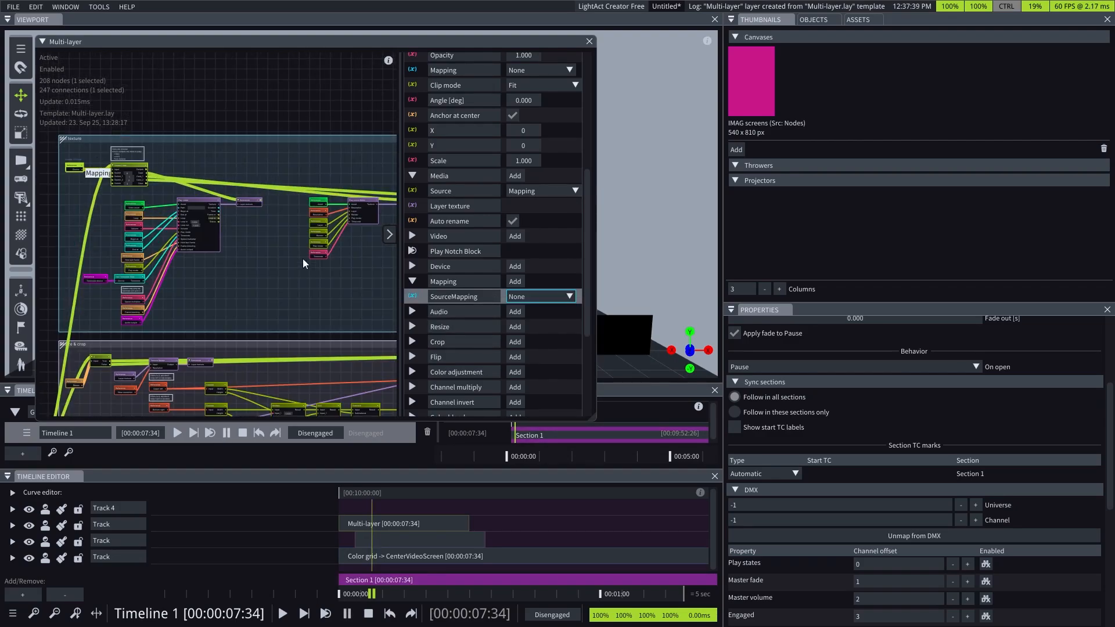
left_click_drag(412, 296, 282, 281)
type("get text")
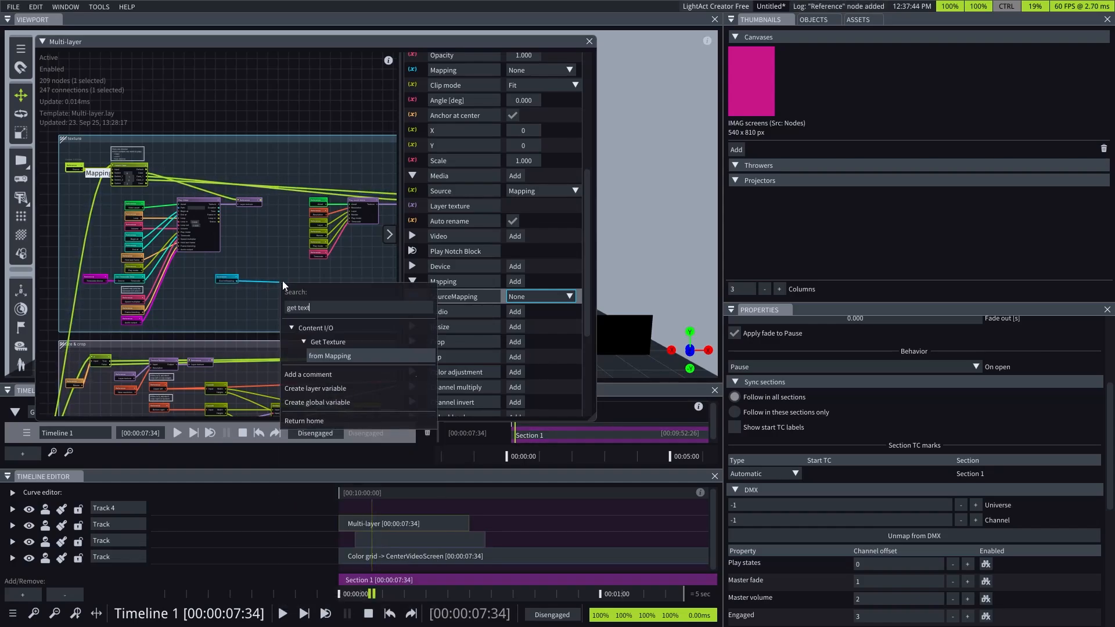
key("Return")
scroll(271, 282, "up", 3)
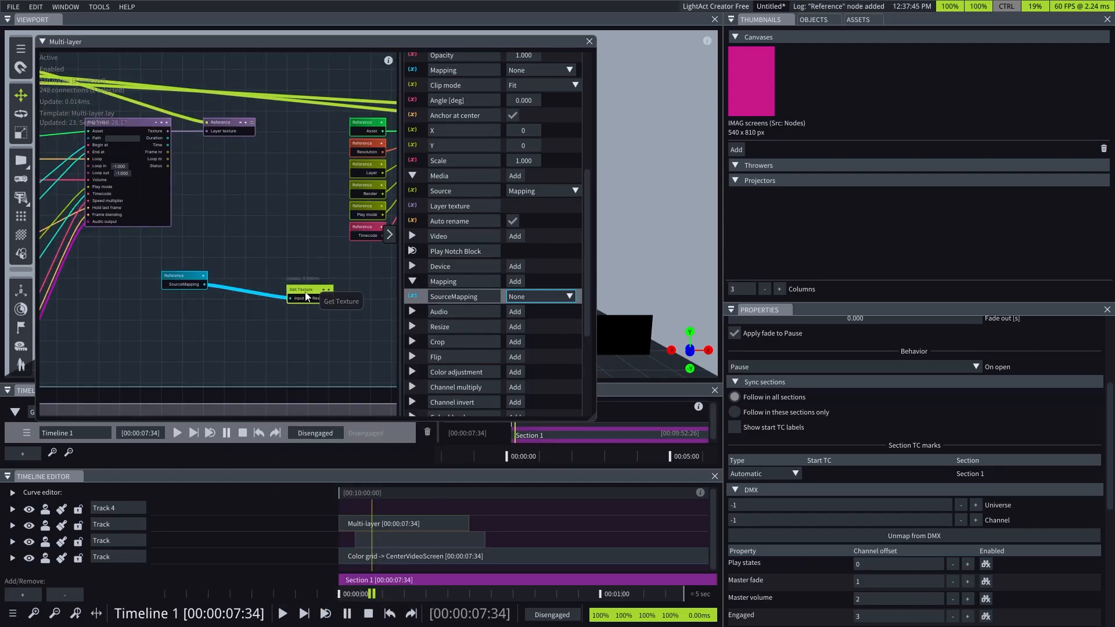
left_click_drag(304, 288, 241, 275)
scroll(172, 275, "down", 3)
left_click(206, 284)
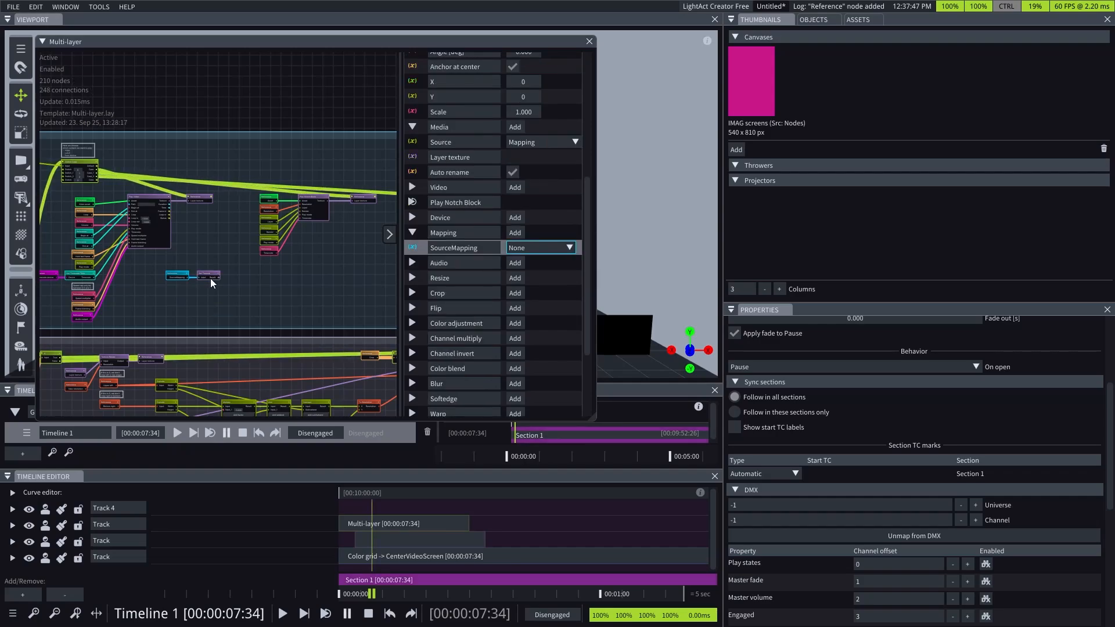
Duplicate the Layer texture reference node beside the Get Texture node and connect Get Texture's Result to its Layer texture input.
scroll(211, 281, "up", 3)
scroll(142, 272, "down", 2)
scroll(139, 272, "down", 2)
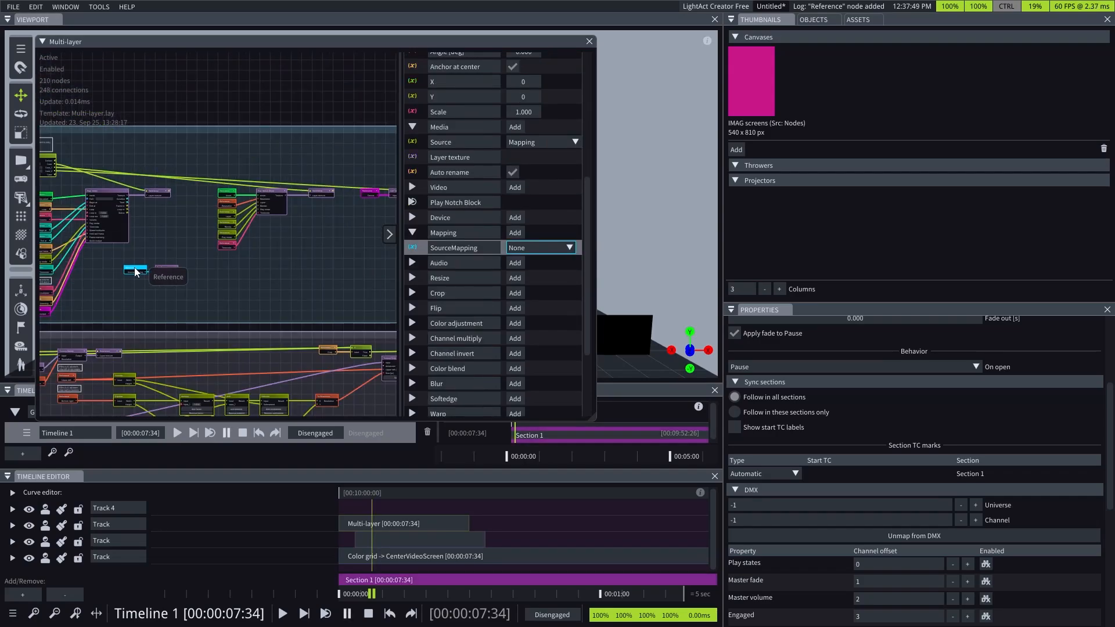
scroll(139, 272, "up", 3)
left_click(171, 145)
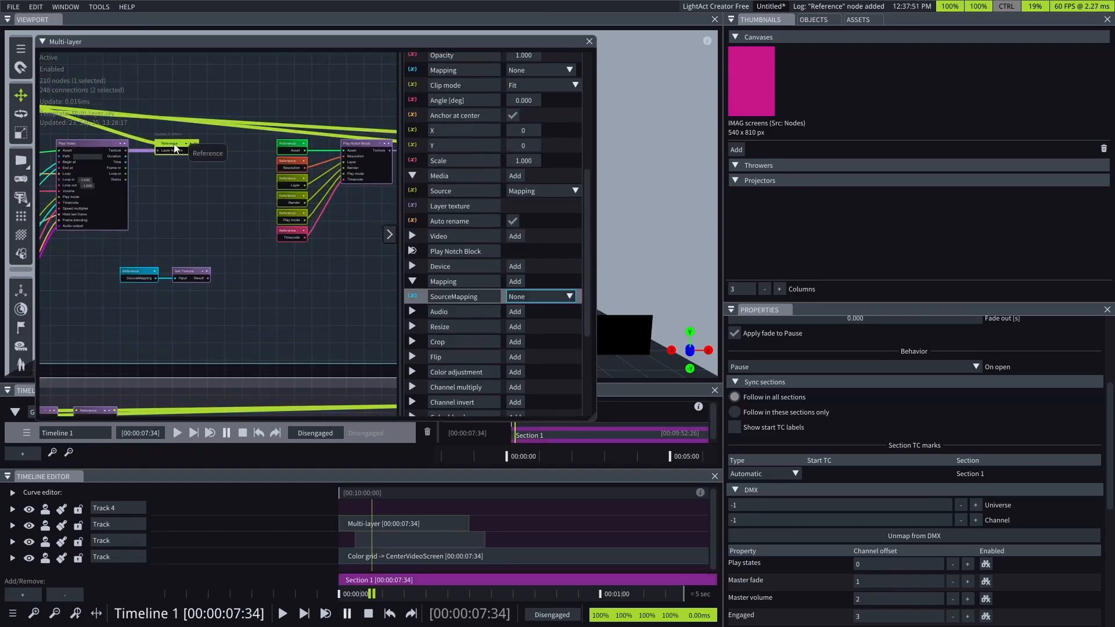
key("ctrl+c")
scroll(124, 206, "up", 2)
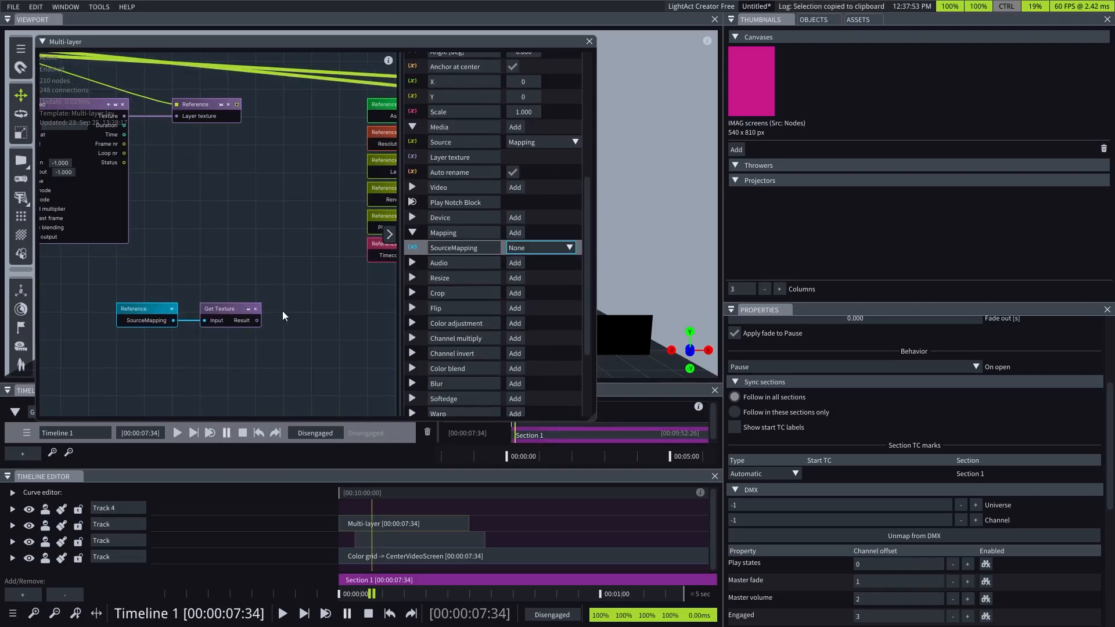
key("ctrl+v")
left_click_drag(260, 323, 280, 321)
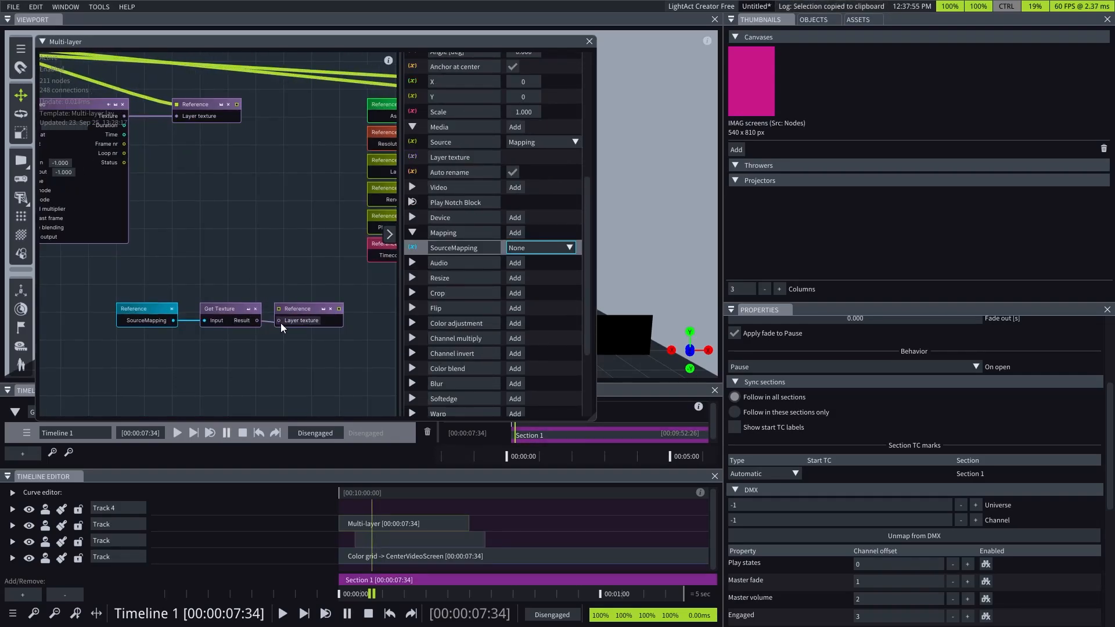
Connect the Switch Case output for value 3 to the execution input of the copied Layer texture reference.
scroll(349, 323, "down", 2)
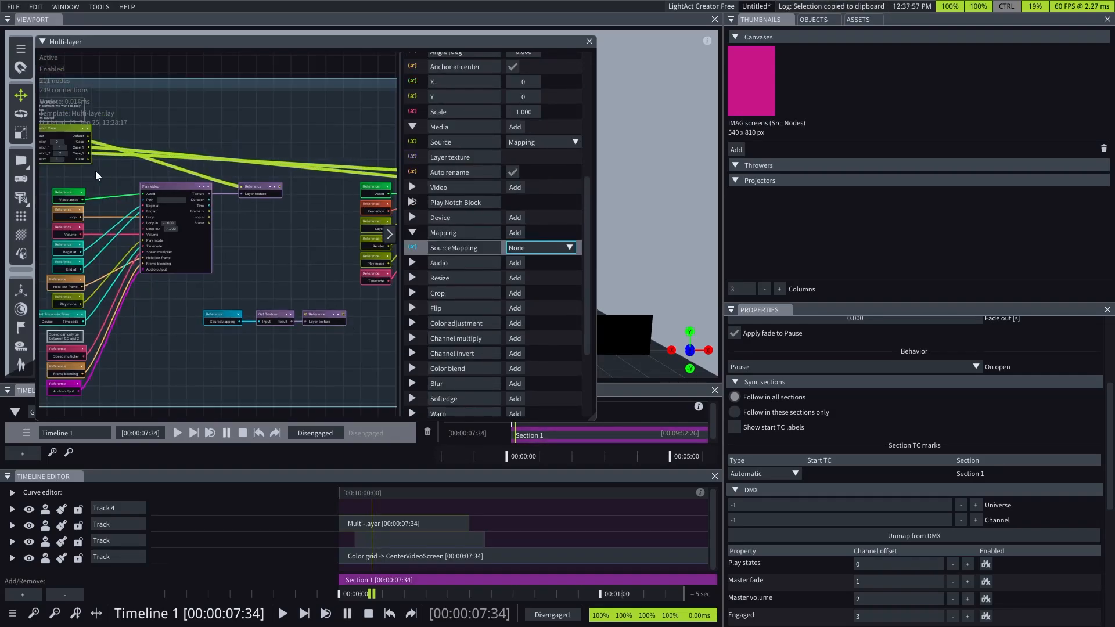
scroll(81, 155, "up", 3)
scroll(258, 172, "down", 1)
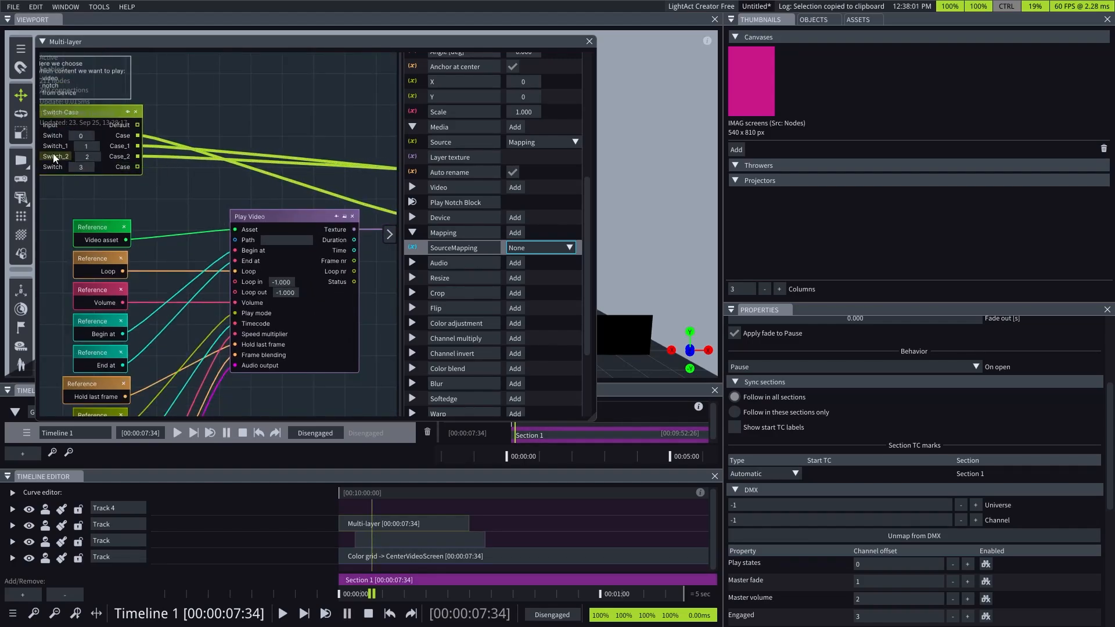
scroll(78, 158, "down", 1)
scroll(180, 316, "down", 1)
left_click_drag(341, 346, 339, 374)
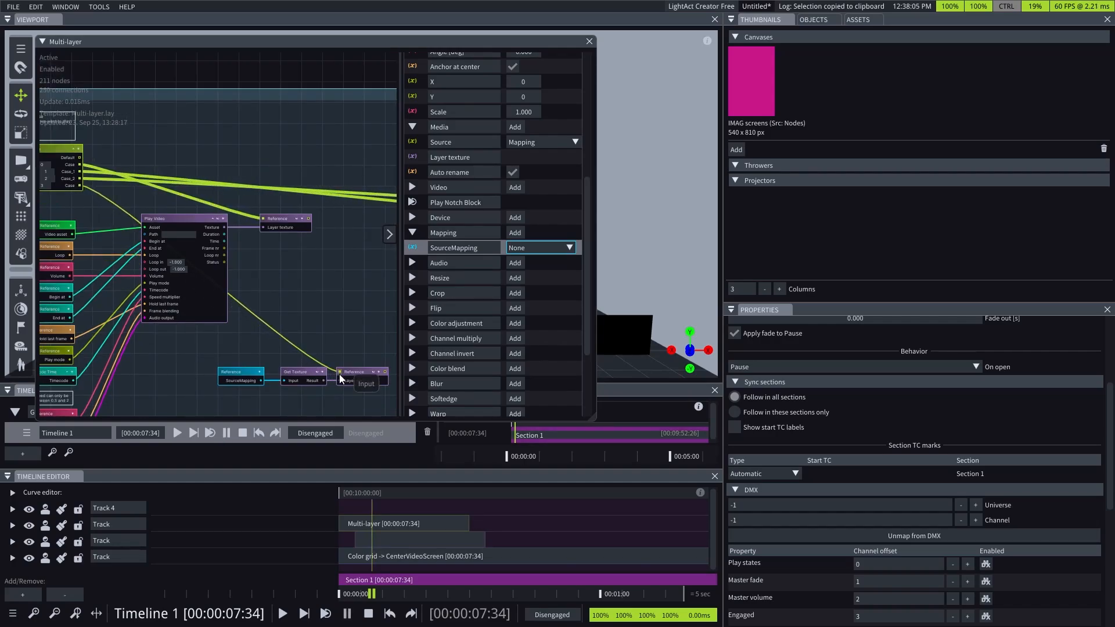
scroll(309, 253, "down", 2)
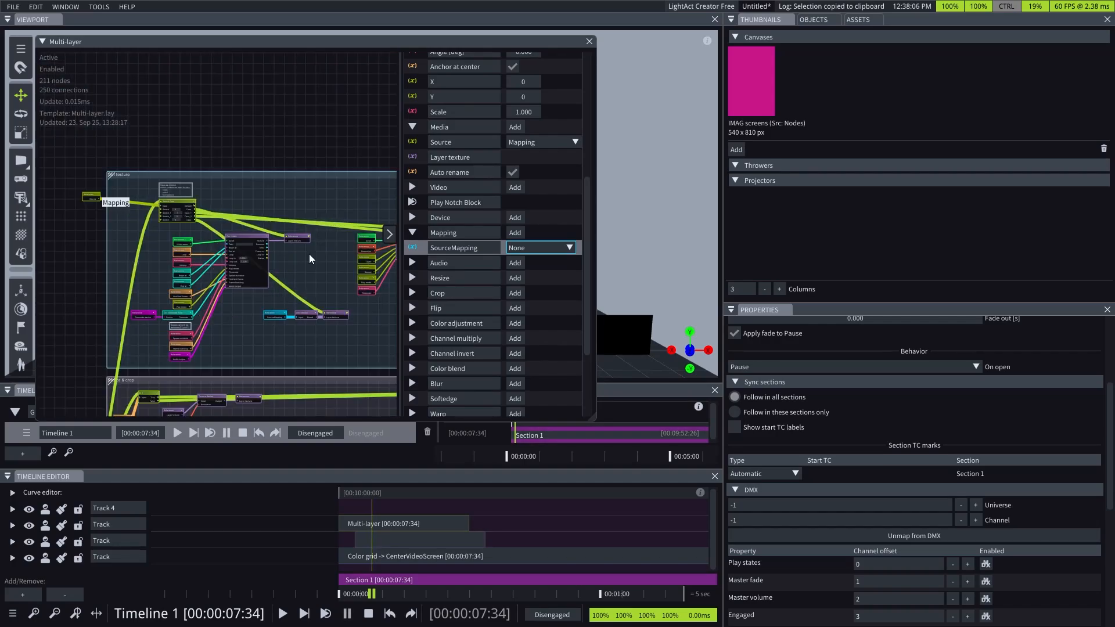
Close the Multi-layer layout and show the object name labels in the viewport.
left_click(589, 41)
left_click(383, 524)
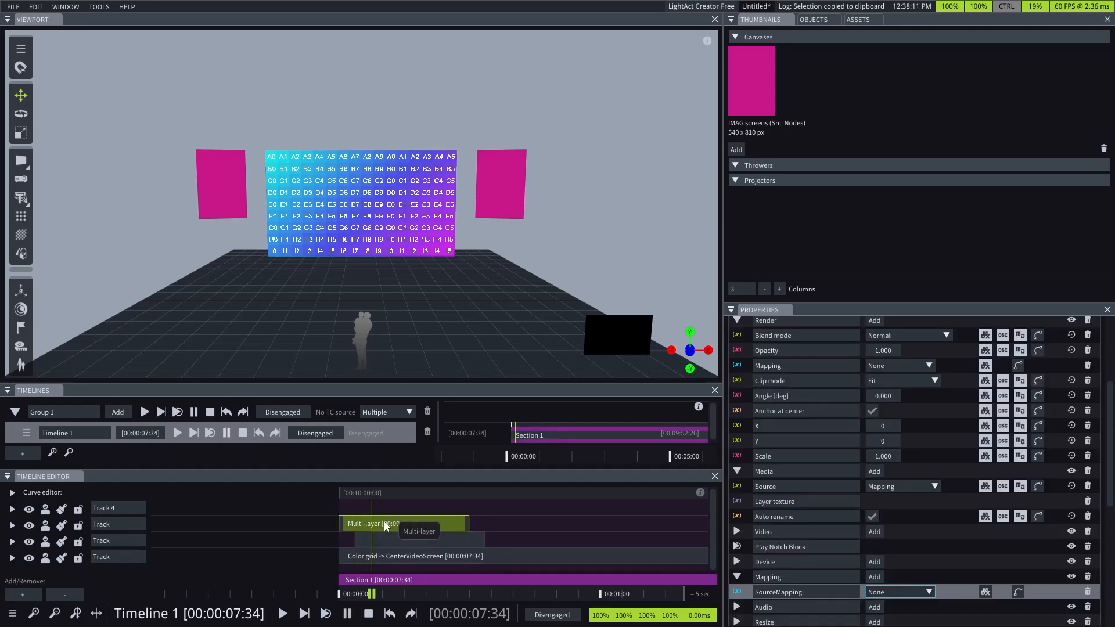
left_click(412, 219)
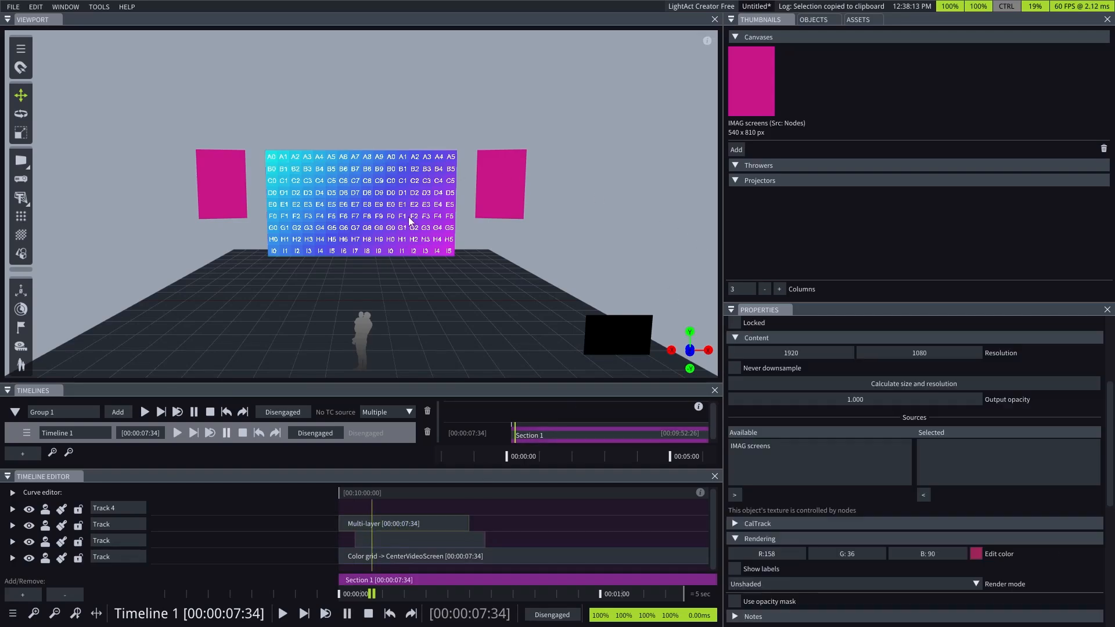
left_click(447, 302)
key("alt")
key("space")
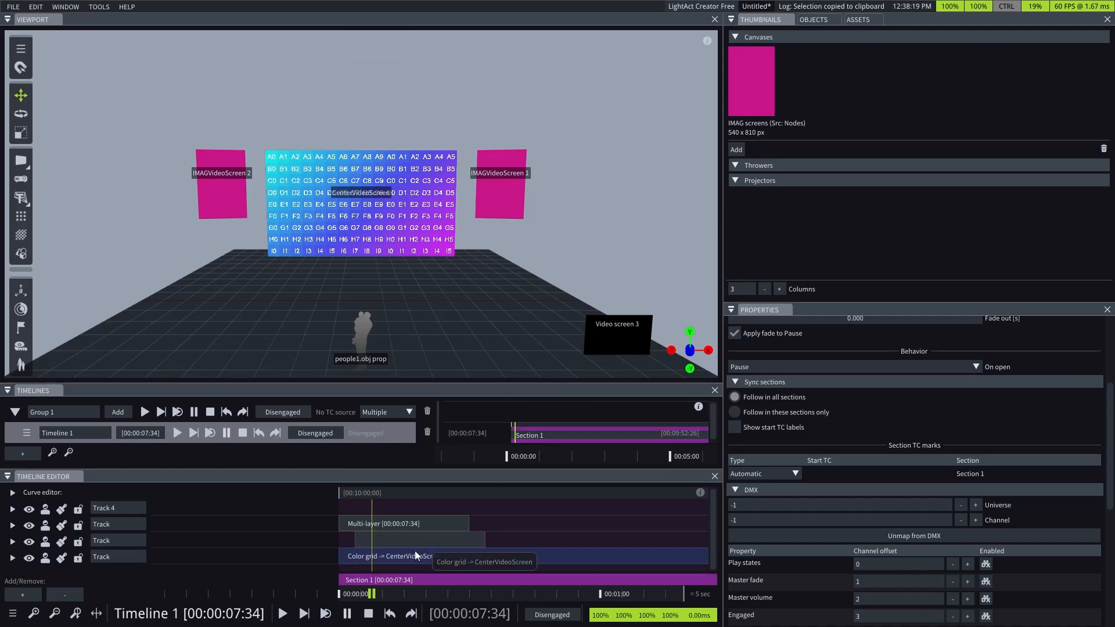
Set the Multi-layer's render Mapping to Video screen 3.
left_click(403, 518)
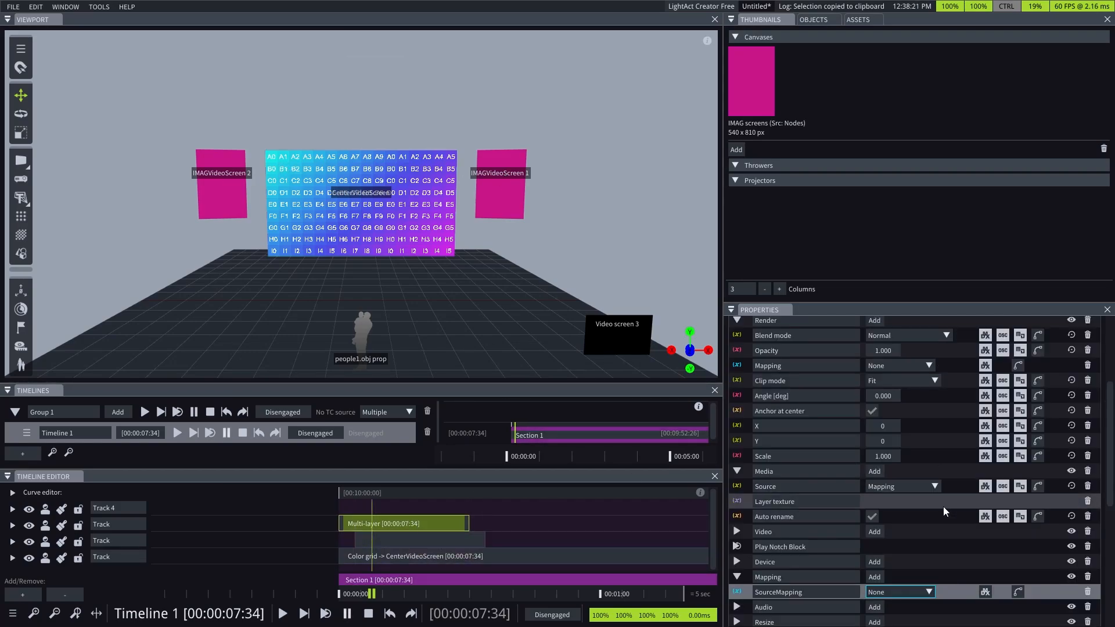
scroll(943, 507, "up", 2)
left_click(902, 457)
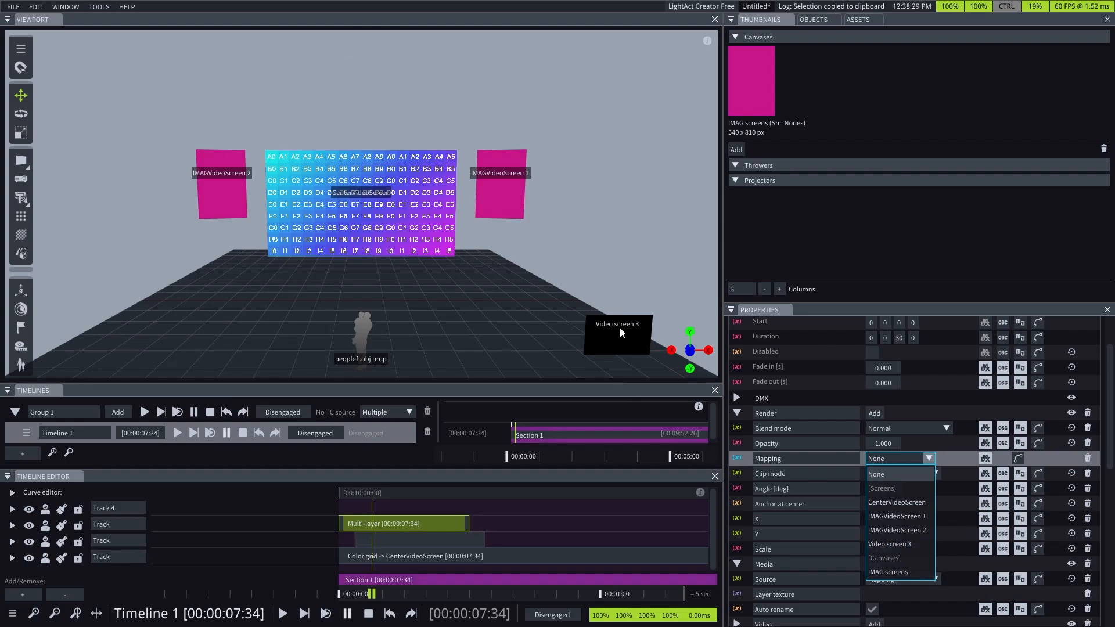
left_click(921, 542)
left_click(525, 340)
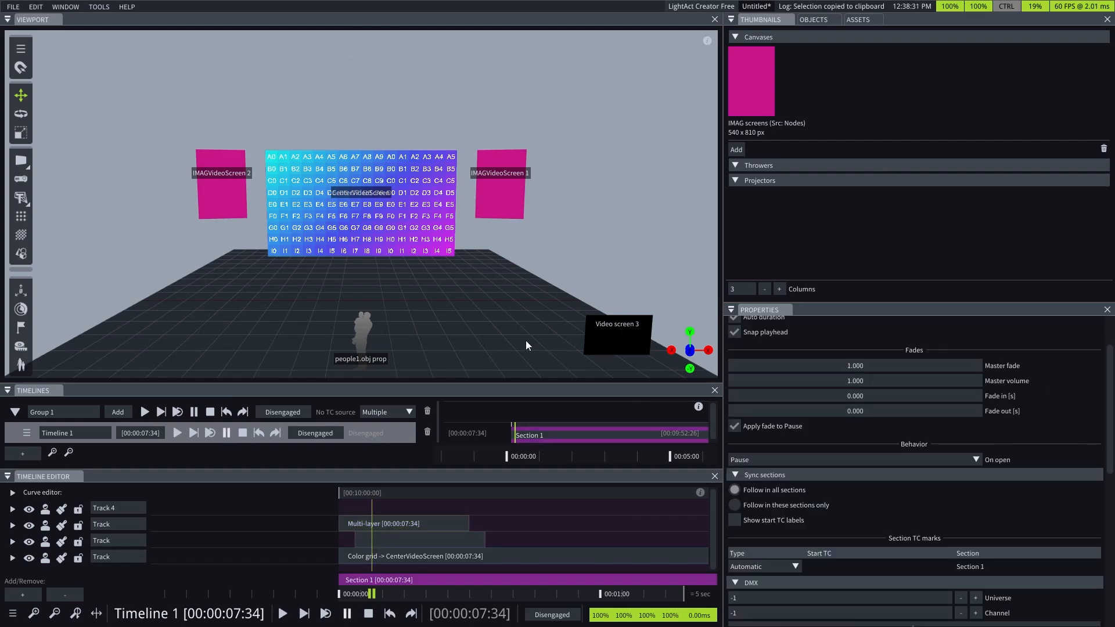
Set the Multi-layer's SourceMapping variable to CenterVideoScreen.
left_click(398, 529)
scroll(878, 564, "down", 2)
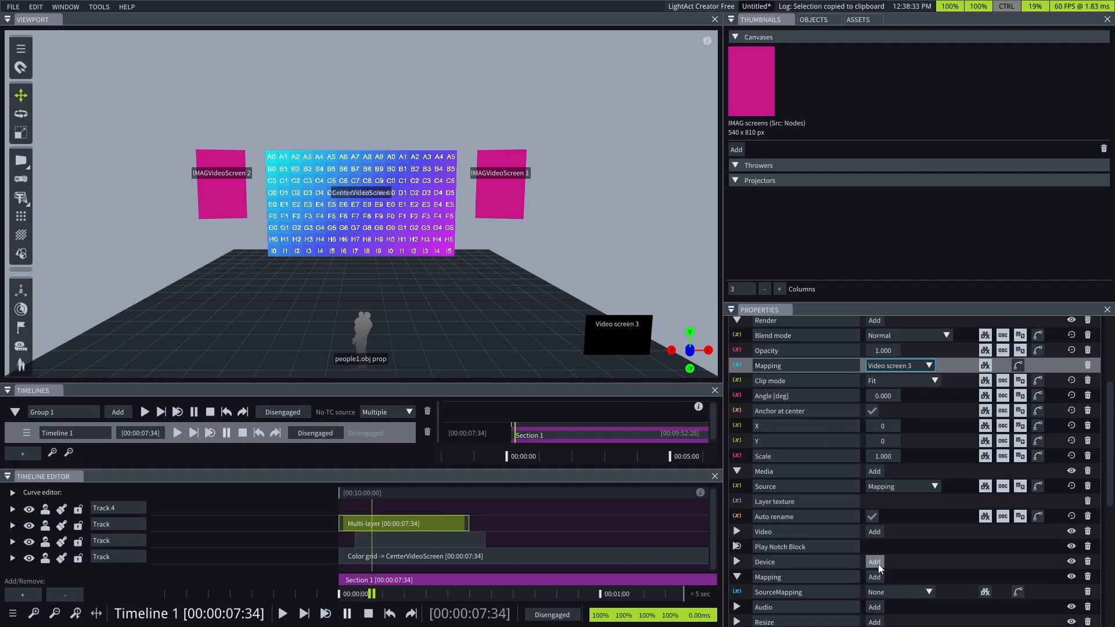
scroll(919, 564, "down", 1)
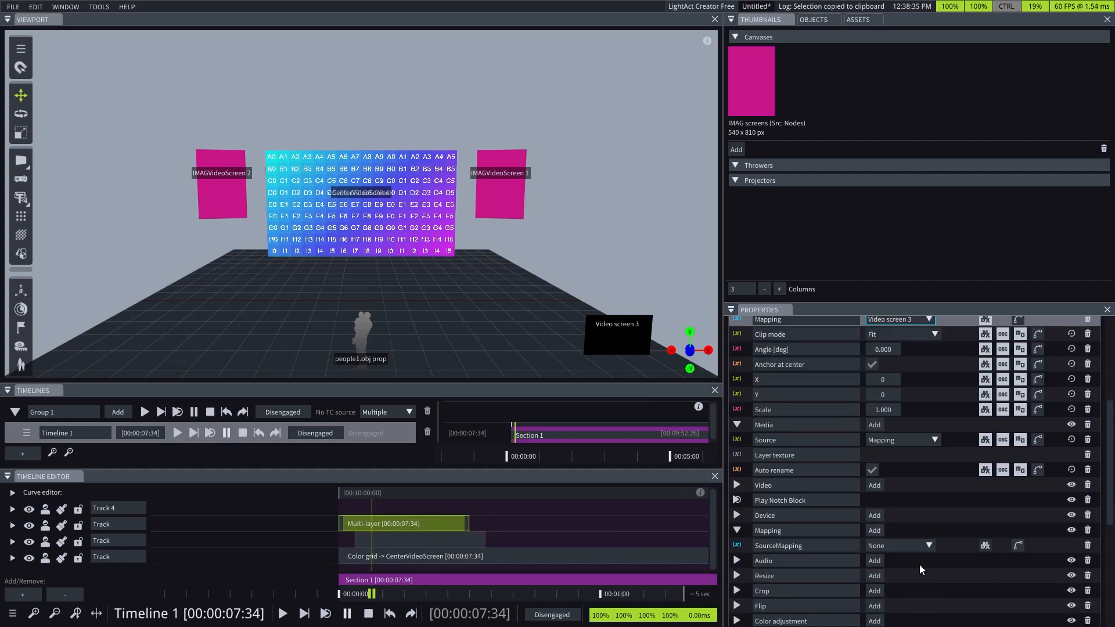
left_click(911, 544)
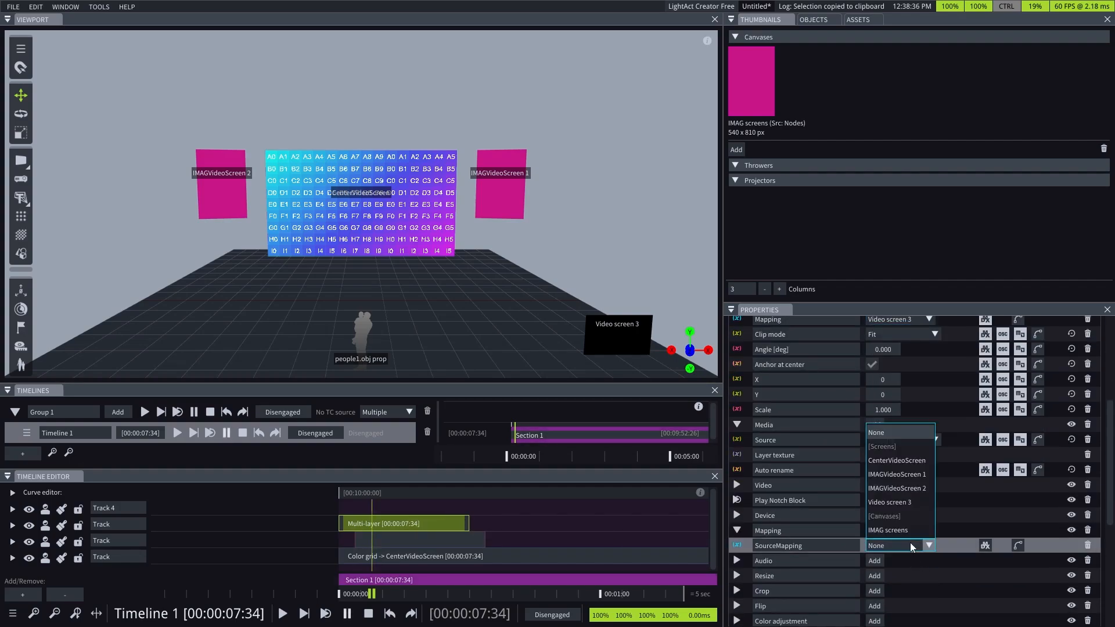
left_click(898, 462)
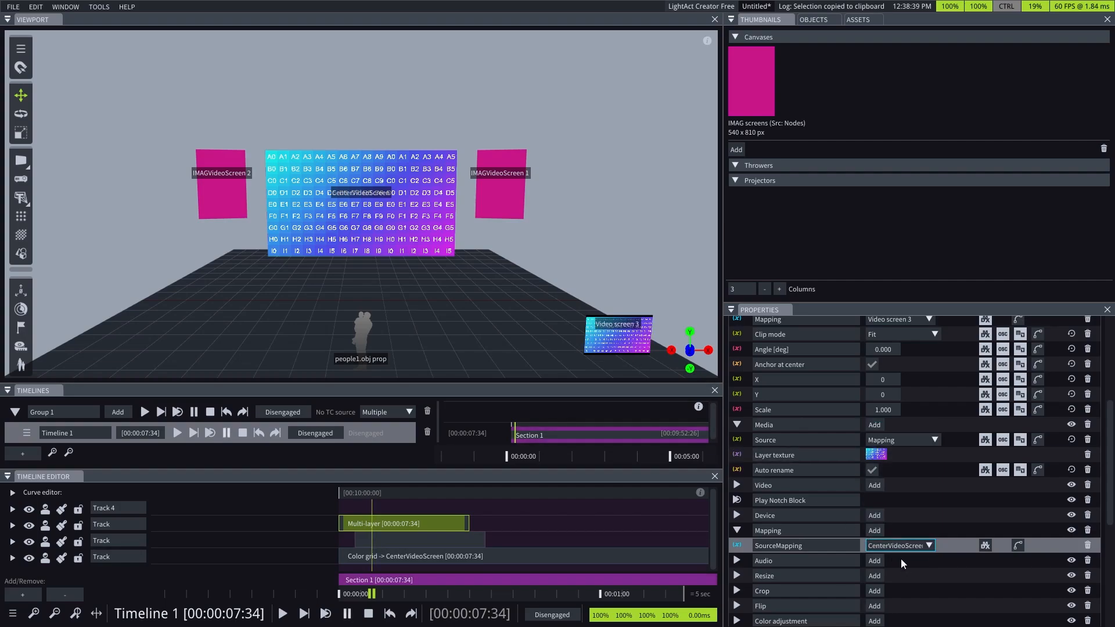
Try IMAGVideoScreen 1, Video screen 3 and the IMAG screens canvas as the SourceMapping, and return it to CenterVideoScreen.
left_click(904, 546)
left_click(898, 477)
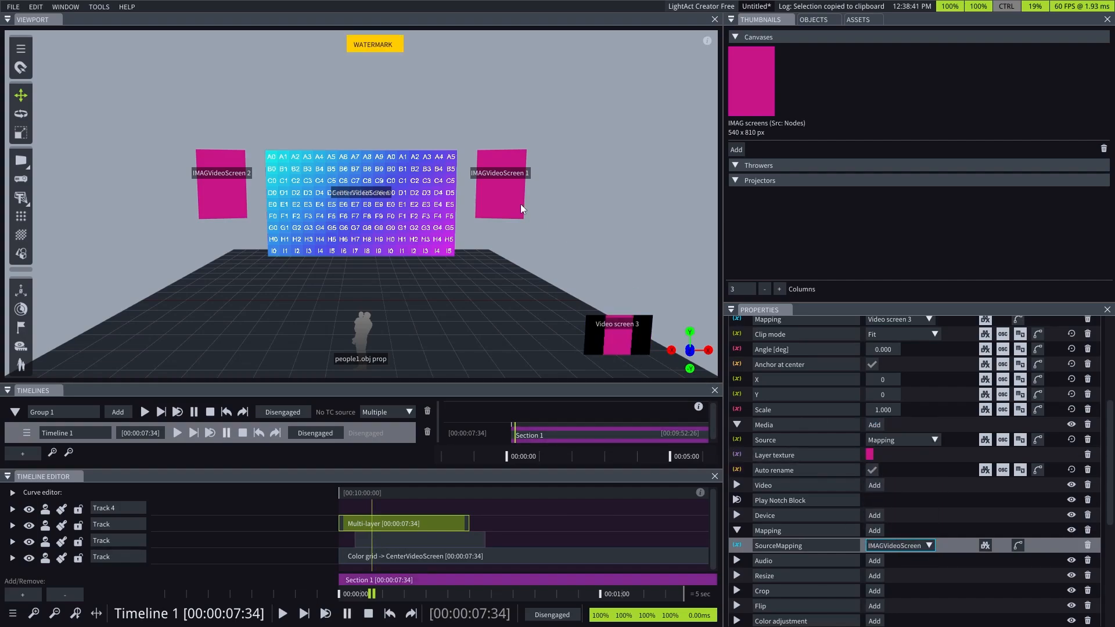
left_click(903, 543)
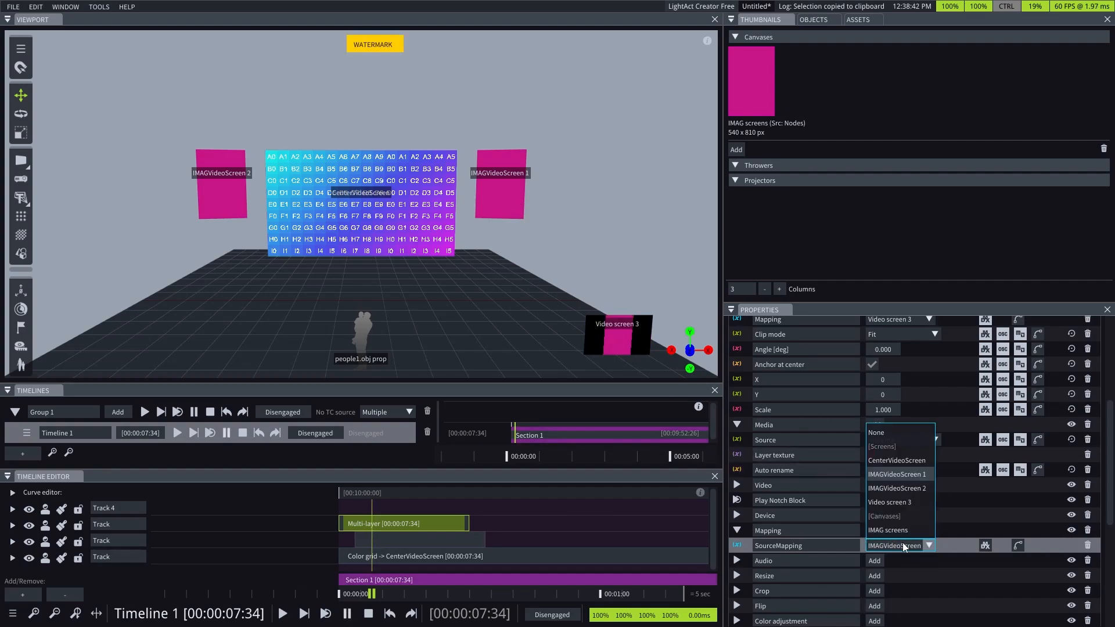
left_click(901, 504)
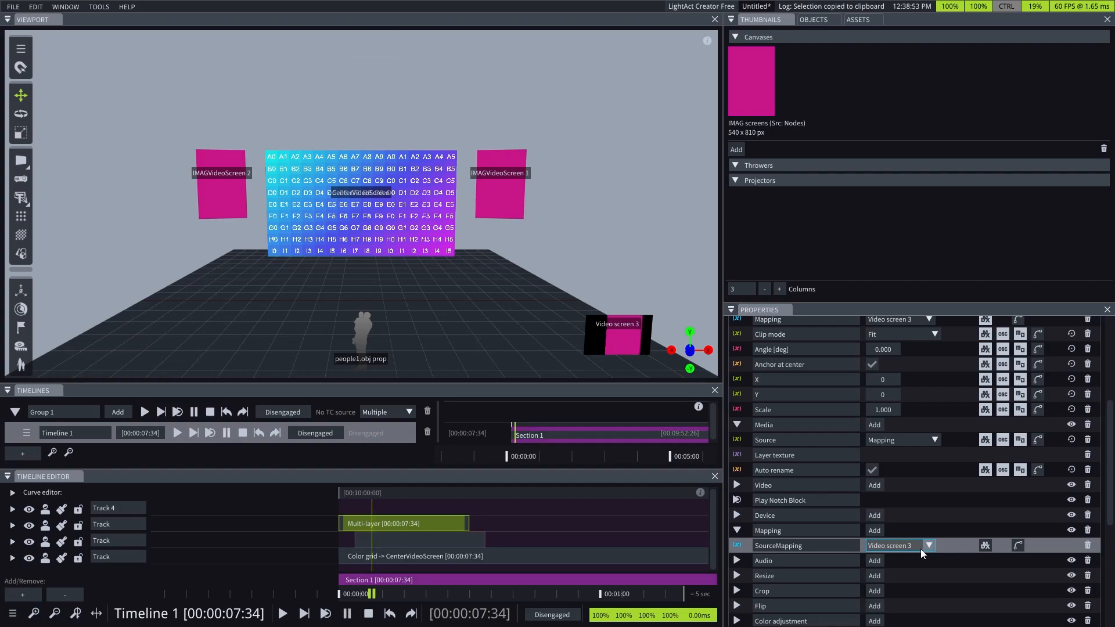
left_click(921, 549)
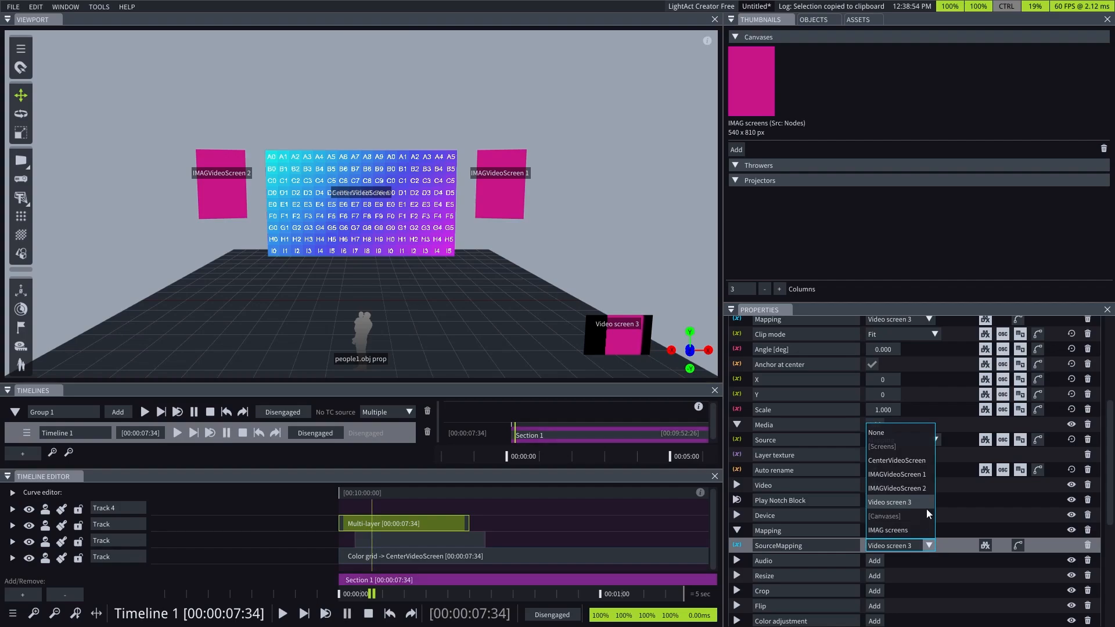
left_click(905, 531)
left_click(915, 547)
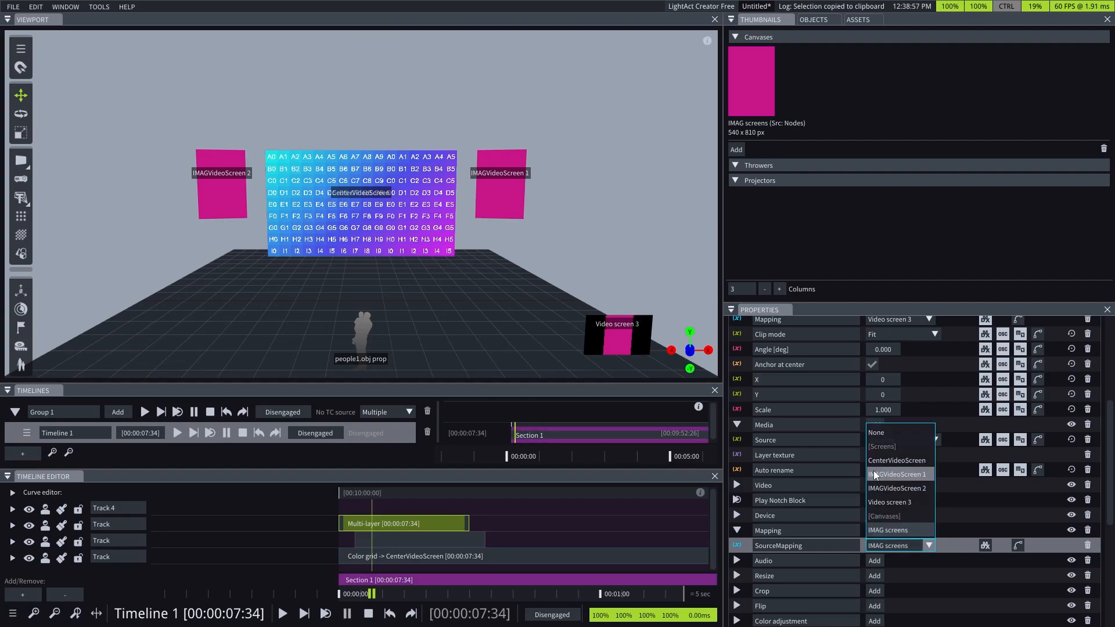
left_click(876, 462)
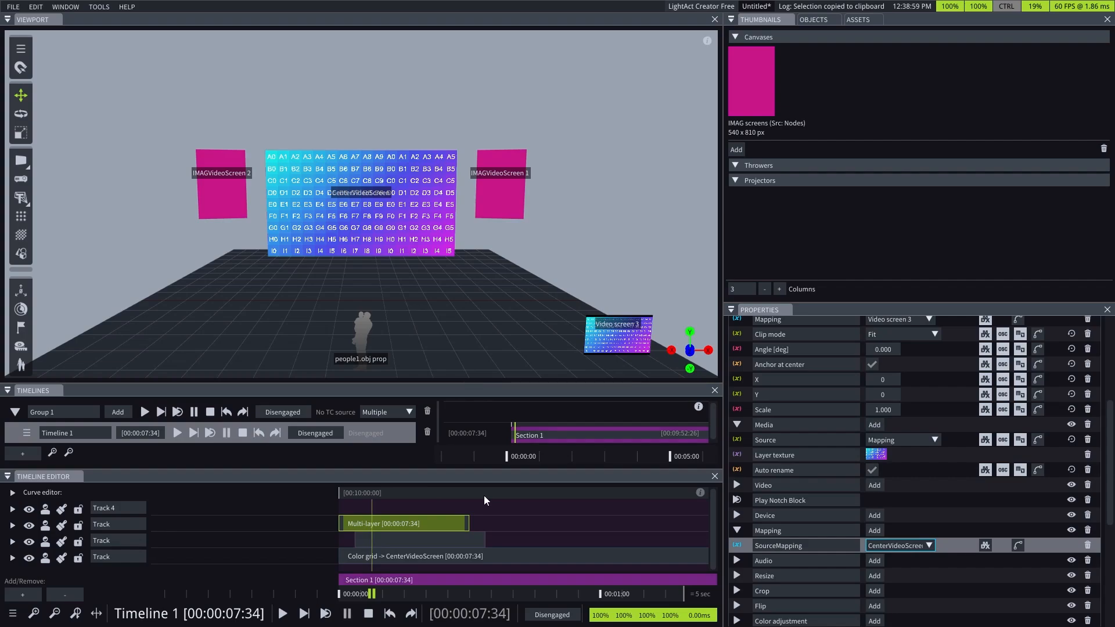
right_click(405, 521)
mouse_move(465, 586)
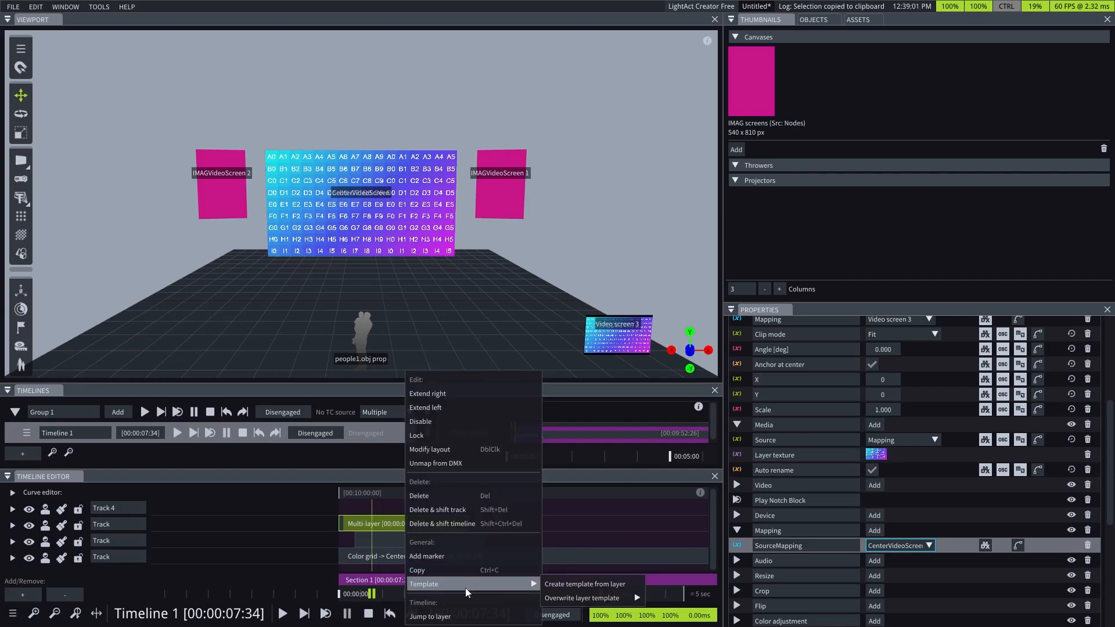
left_click(587, 588)
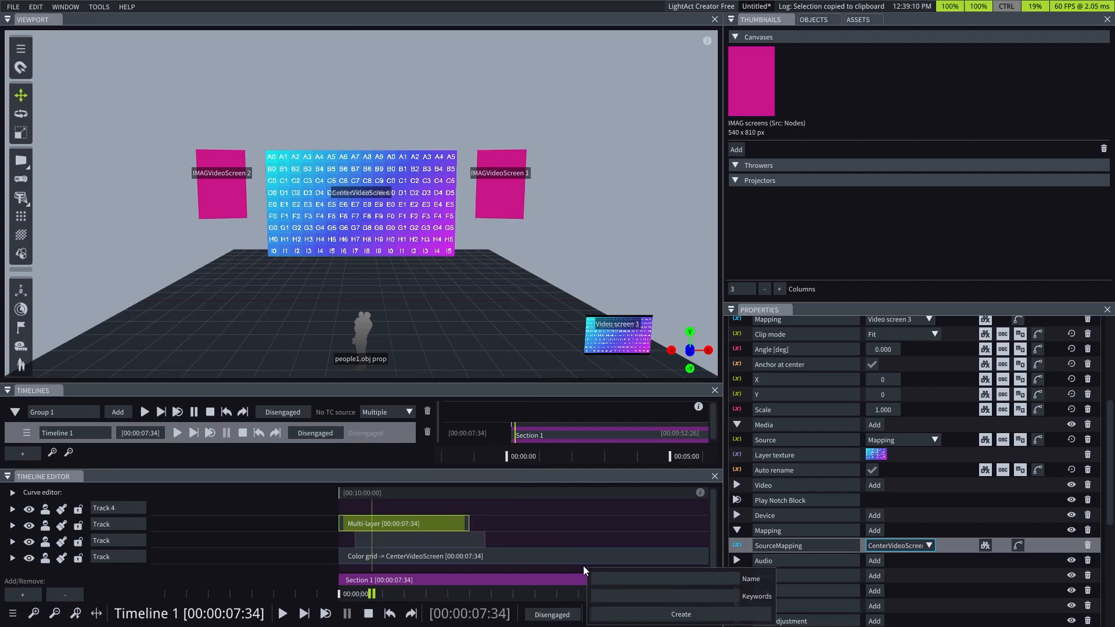
type("Mut")
left_click_drag(650, 581, 588, 567)
key("BackSpace")
left_click(561, 521)
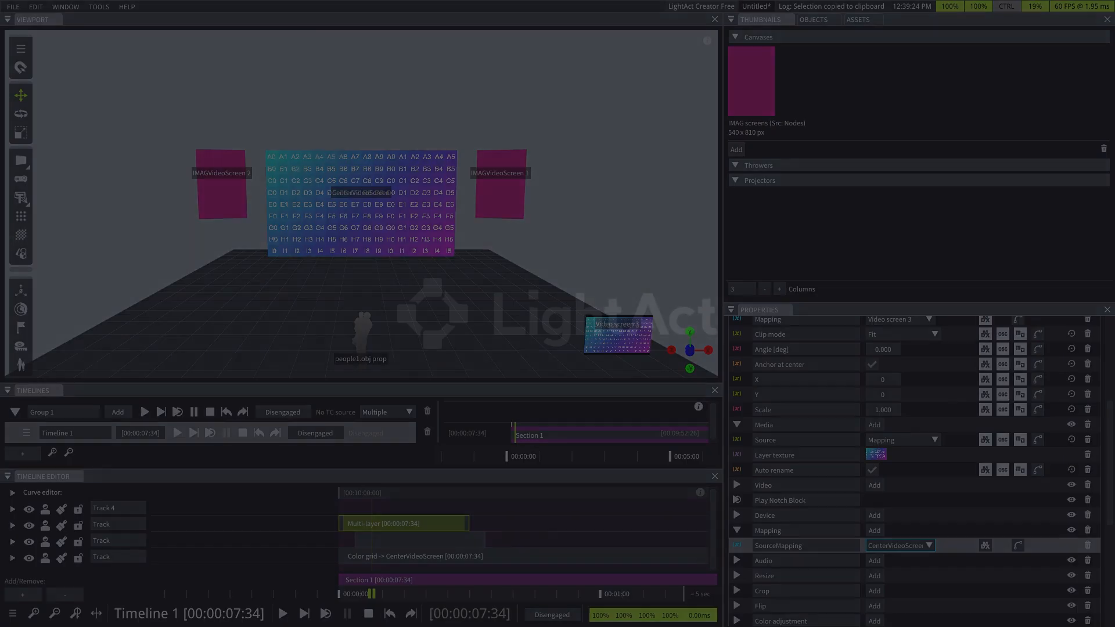